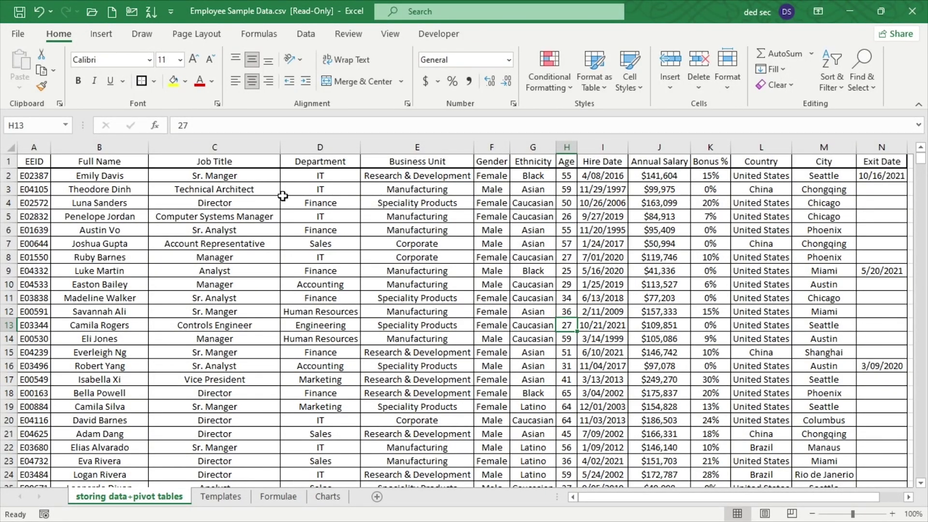
Select the full employee data range A1:N1001, from last cell N1001 back to the headers.
scroll(323, 270, down, 2)
scroll(323, 271, down, 2)
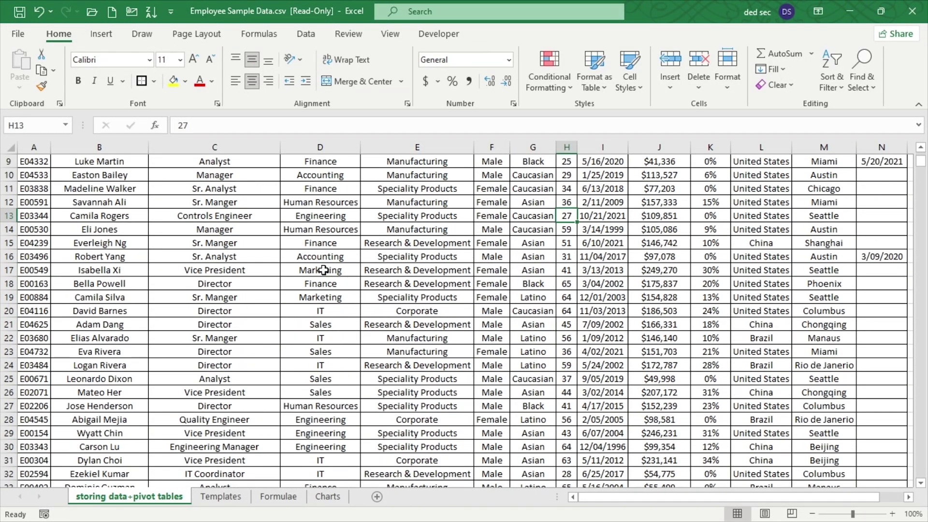
scroll(323, 270, up, 3)
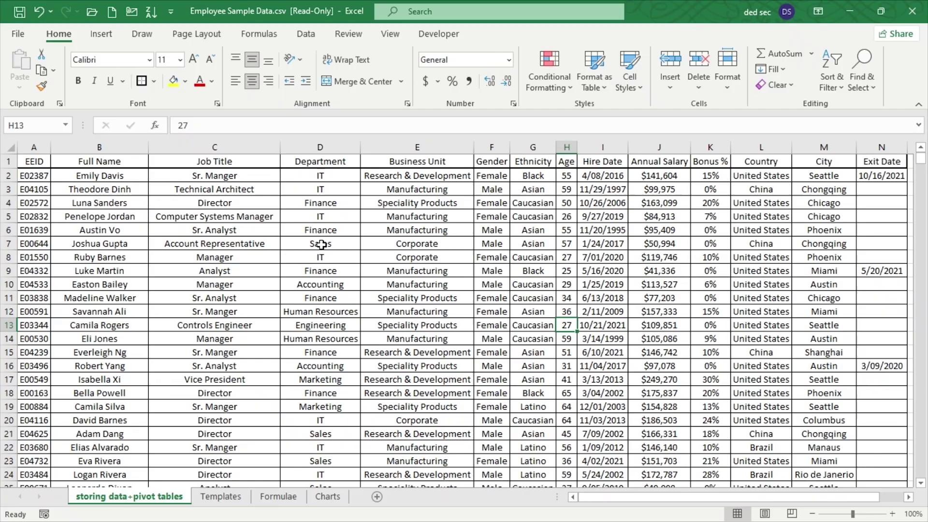
scroll(322, 244, down, 3)
scroll(322, 245, up, 3)
drag(921, 162, 923, 480)
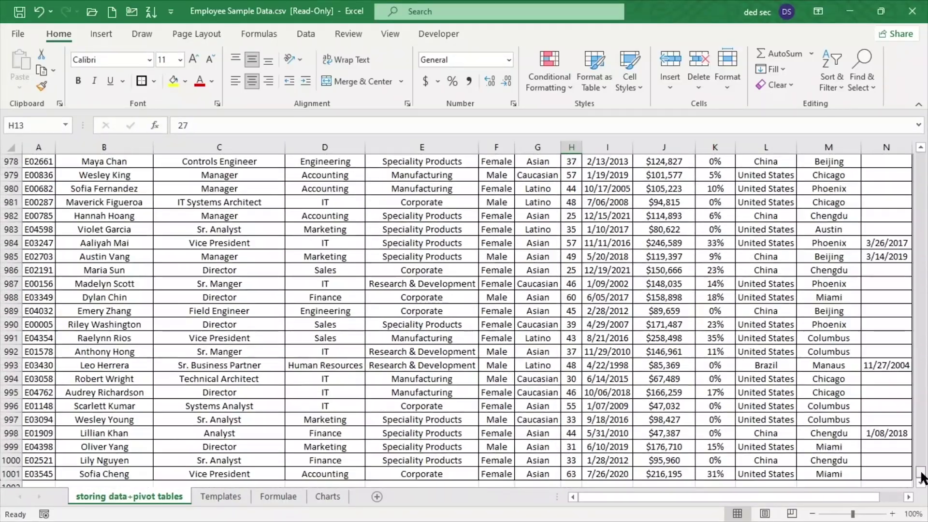
click(891, 471)
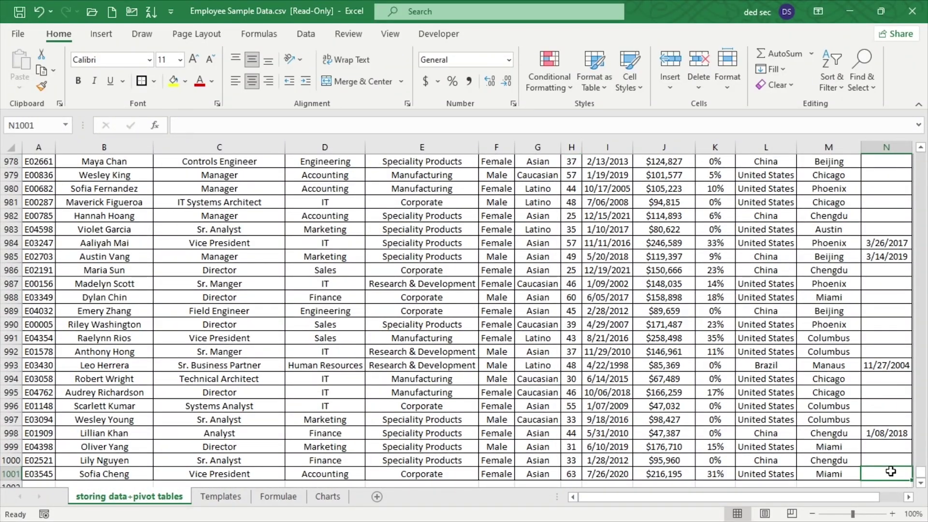
key(shift+Left)
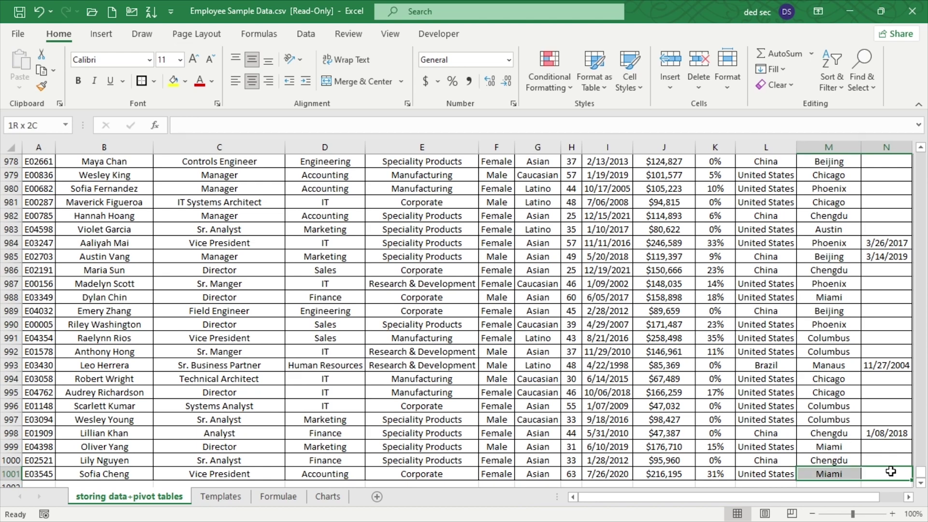
key(ctrl+shift+Left)
key(shift+Up)
key(shift+Up)
key(shift+Up)
key(shift+Up)
key(shift+Up)
key(shift+Up)
key(shift+Up)
key(shift+Up)
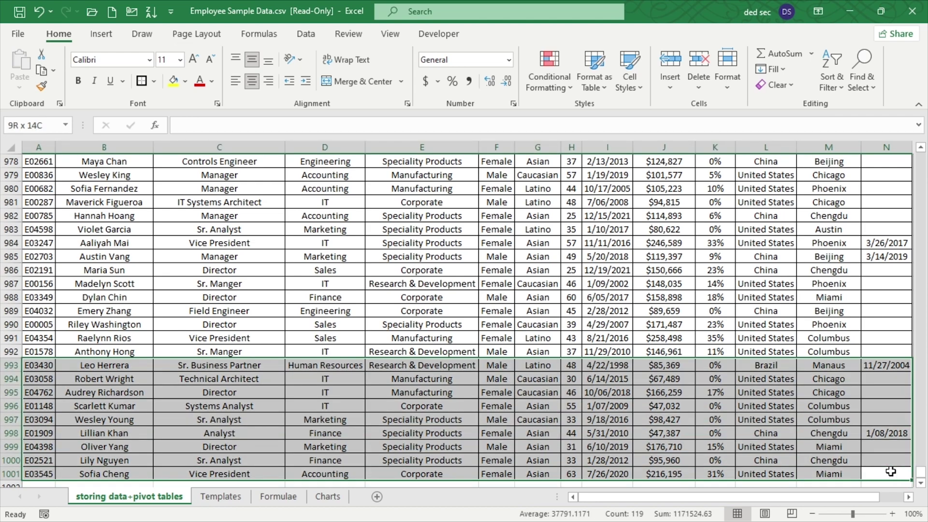
key(shift+Page_Up)
key(shift+Page_Up)
key(shift+Page_Up)
key(shift+Page_Up)
key(shift+Page_Up)
key(shift+Page_Up)
key(shift+Page_Up)
key(shift+Page_Up)
key(shift+Page_Up)
key(shift+Page_Up)
key(shift+Page_Up)
key(shift+Page_Up)
key(shift+Page_Up)
key(shift+Page_Up)
key(shift+Page_Up)
key(shift+Page_Up)
key(shift+Page_Up)
key(shift+Page_Up)
key(shift+Page_Up)
key(shift+Page_Up)
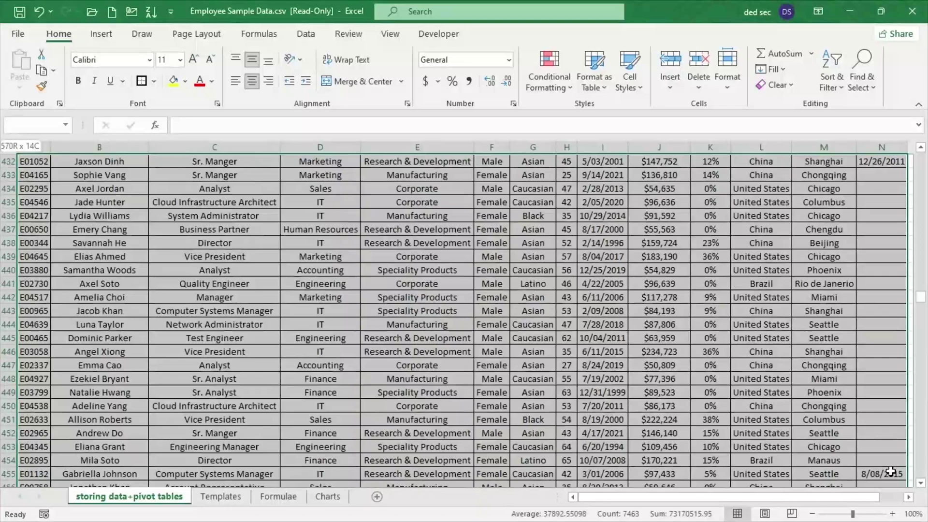
key(shift+Page_Up)
key(shift+Page_Up)
key(shift+Page_Up)
key(shift+Page_Up)
key(shift+Page_Up)
key(shift+Page_Up)
key(shift+Page_Up)
key(shift+Page_Up)
key(shift+Page_Up)
key(shift+Page_Up)
key(shift+Page_Up)
key(shift+Page_Up)
key(shift+Page_Up)
key(shift+Page_Up)
key(shift+Page_Up)
key(shift+Page_Up)
key(shift+Page_Up)
key(shift+Page_Up)
key(shift+Page_Up)
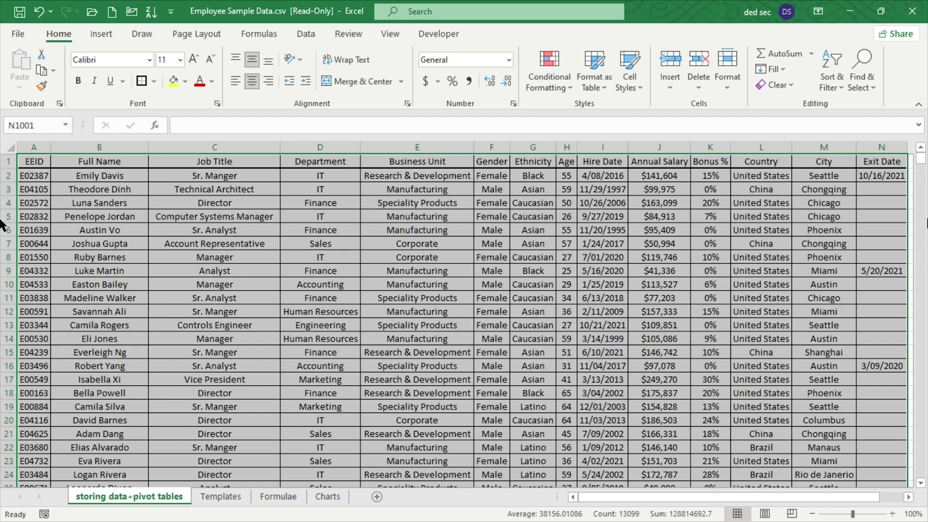
Pick cell D8 inside the employee data and start Create Table with Ctrl+T.
scroll(745, 195, right, 6)
scroll(799, 196, right, 14)
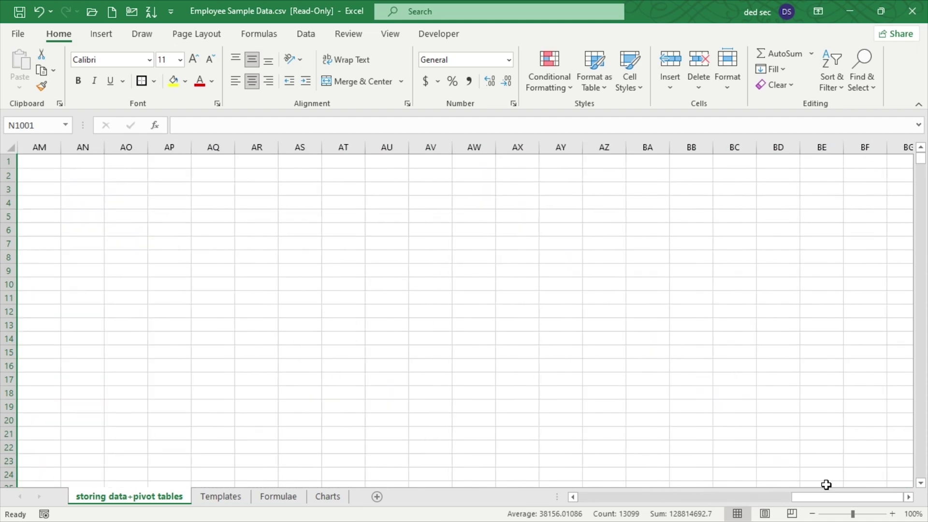
drag(838, 498, 580, 497)
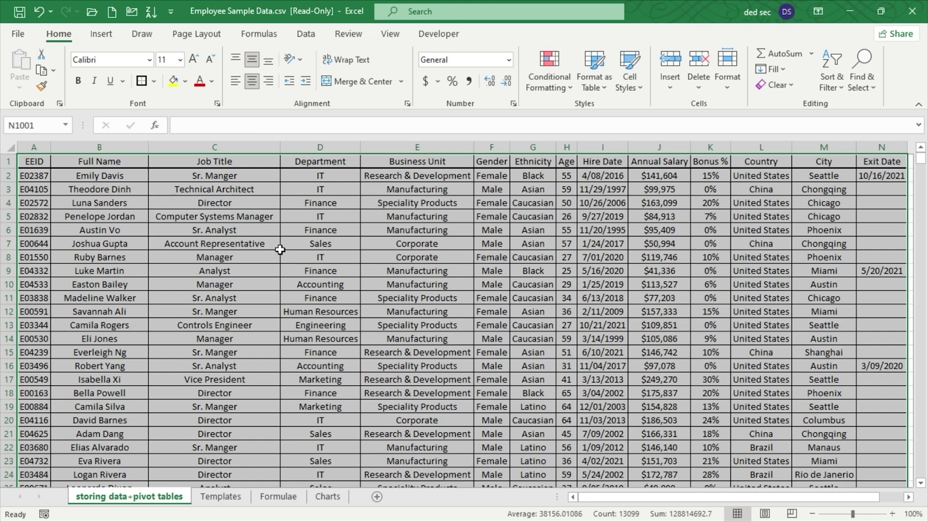
click(326, 257)
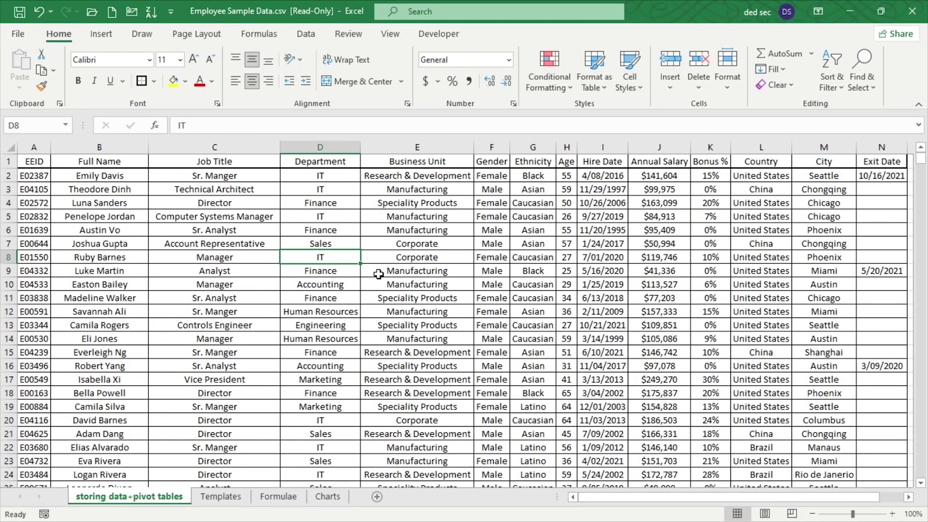
key(ctrl+t)
Cancel the table and insert a blank PivotTable of the employee data on new Sheet5.
click(467, 253)
click(87, 35)
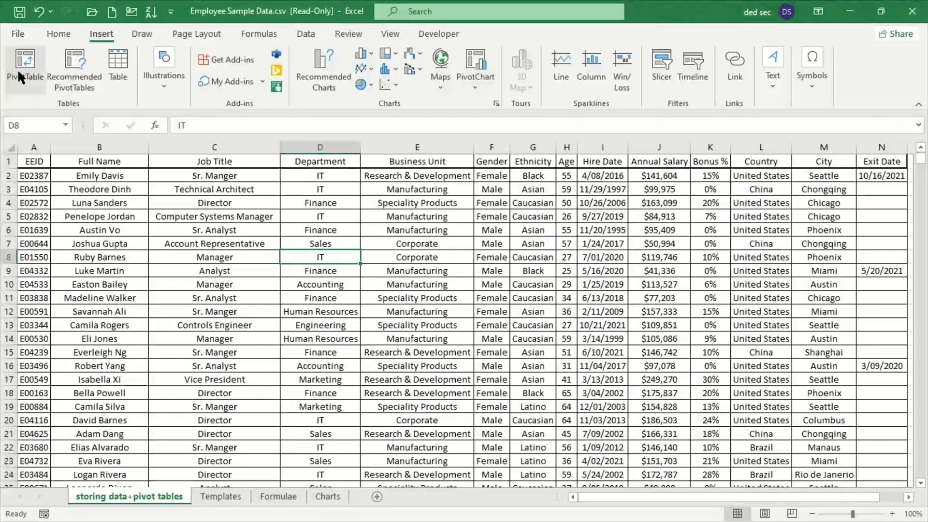
click(18, 69)
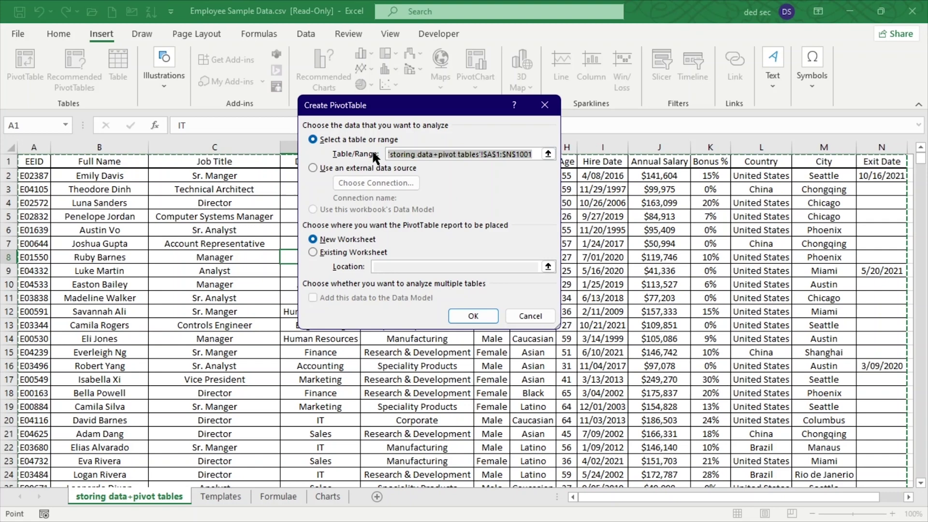
drag(406, 106, 701, 100)
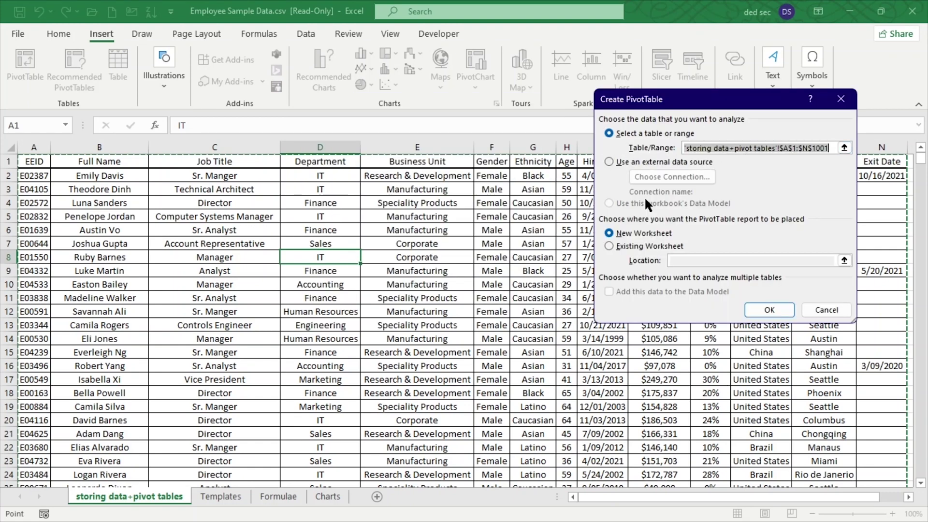
scroll(687, 207, down, 1)
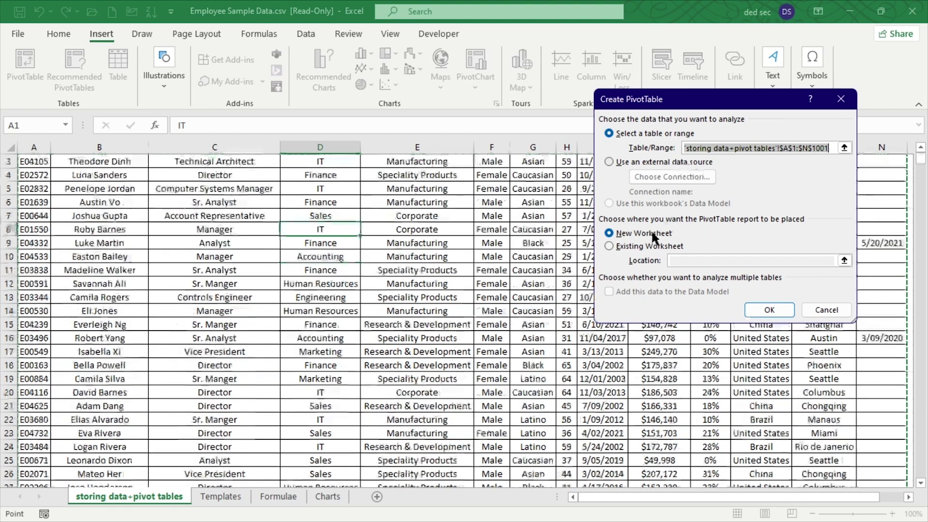
scroll(647, 227, up, 1)
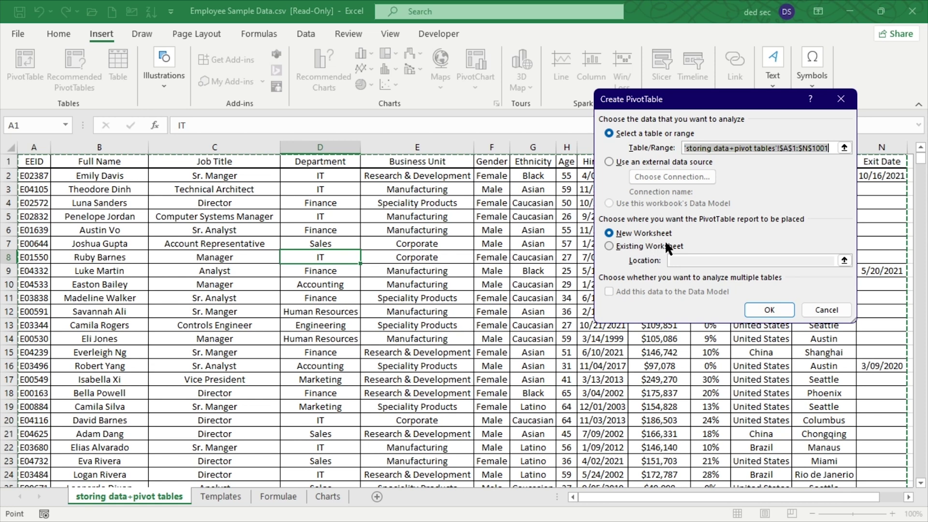
click(770, 310)
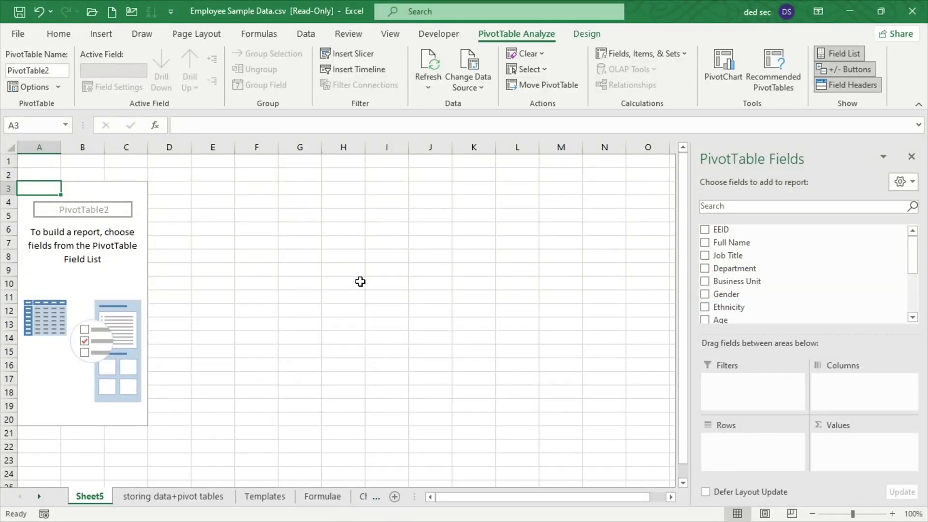
click(367, 495)
click(129, 496)
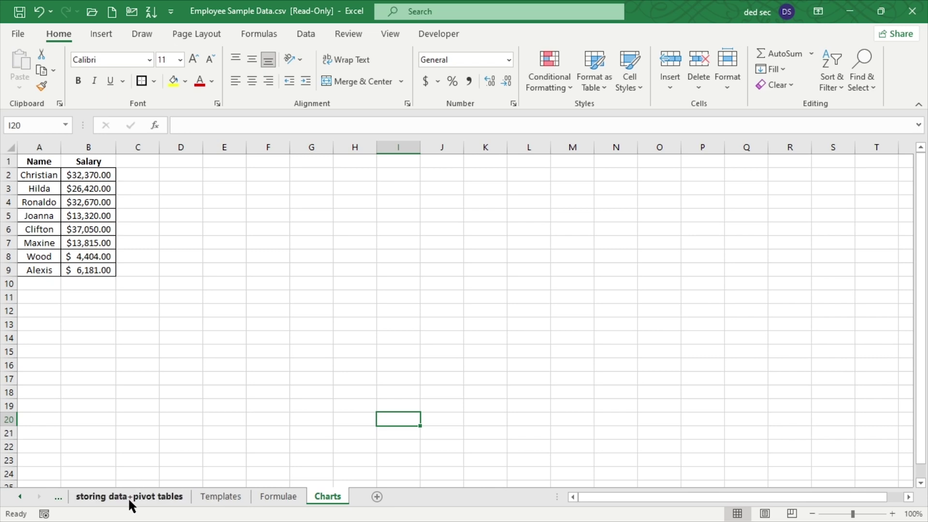
click(69, 495)
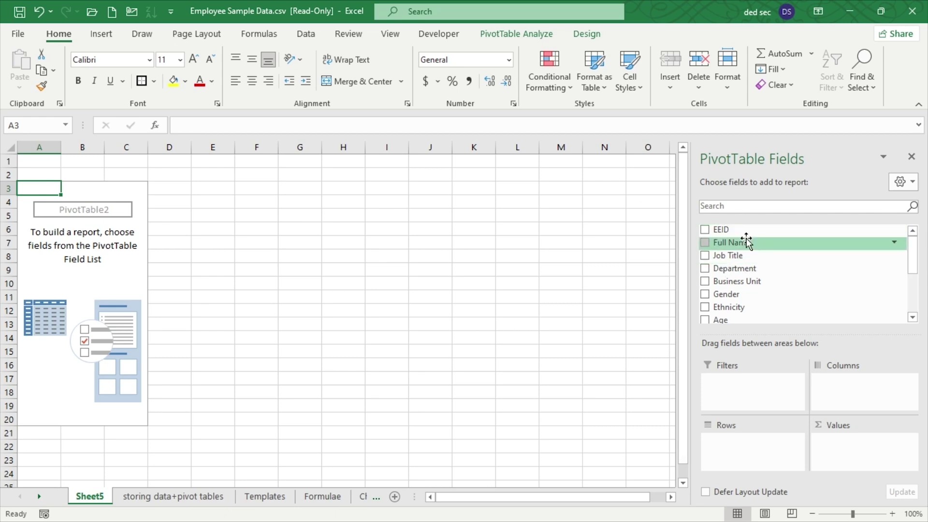
Put Full Name in pivot rows with Sum of Annual Salary and Sum of Bonus % as values.
drag(749, 242, 752, 450)
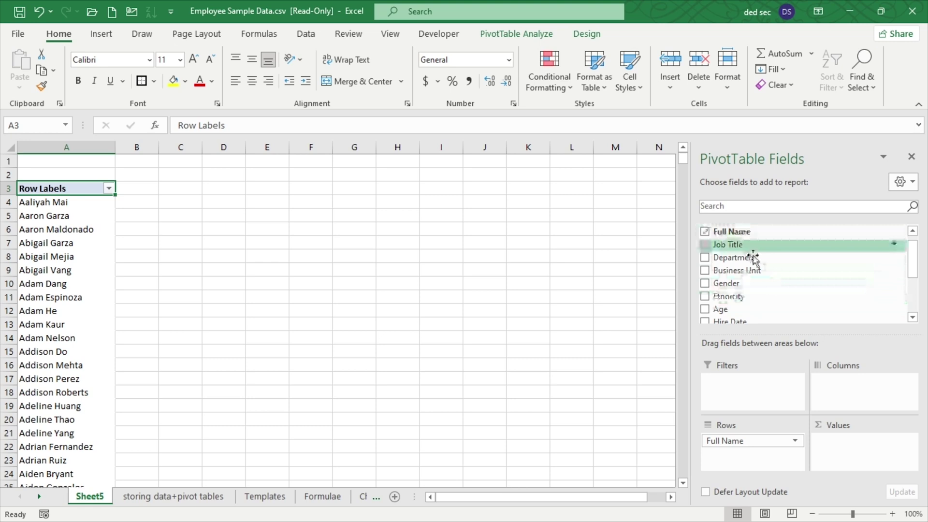
scroll(744, 283, down, 3)
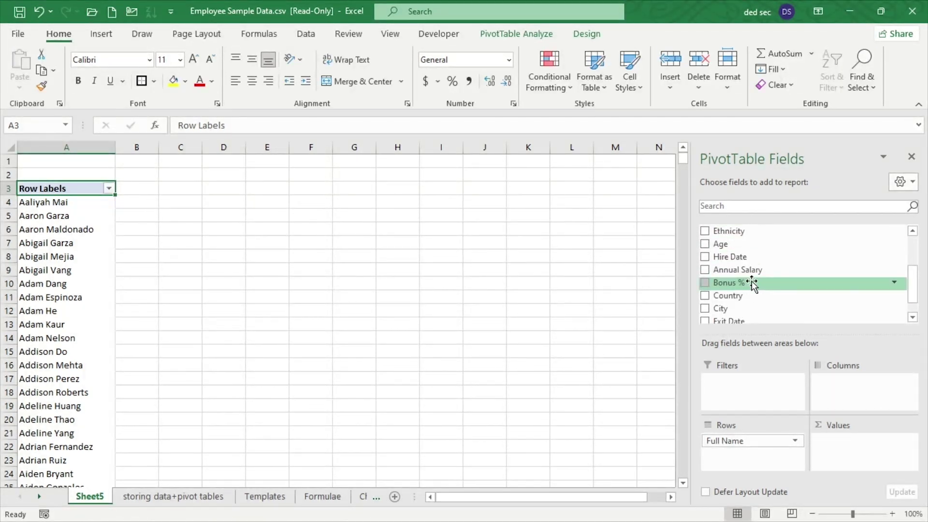
drag(750, 269, 856, 440)
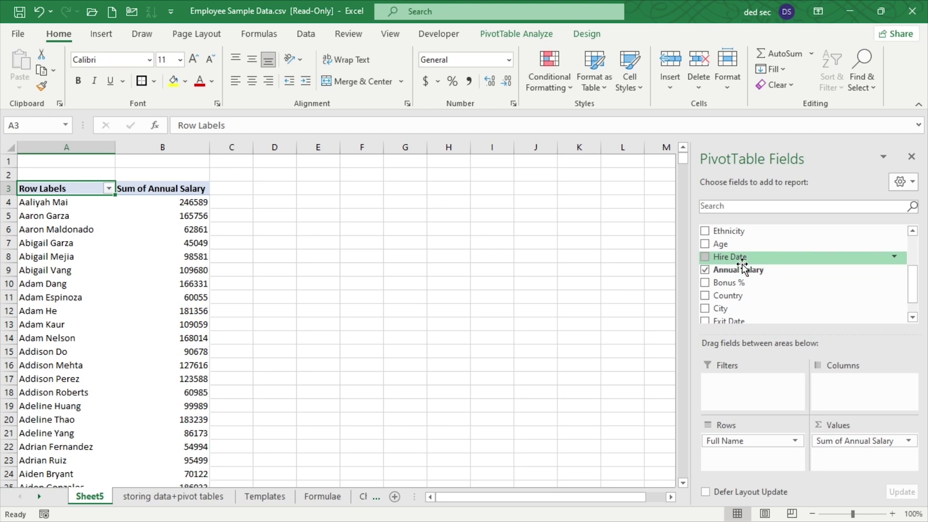
scroll(747, 280, down, 1)
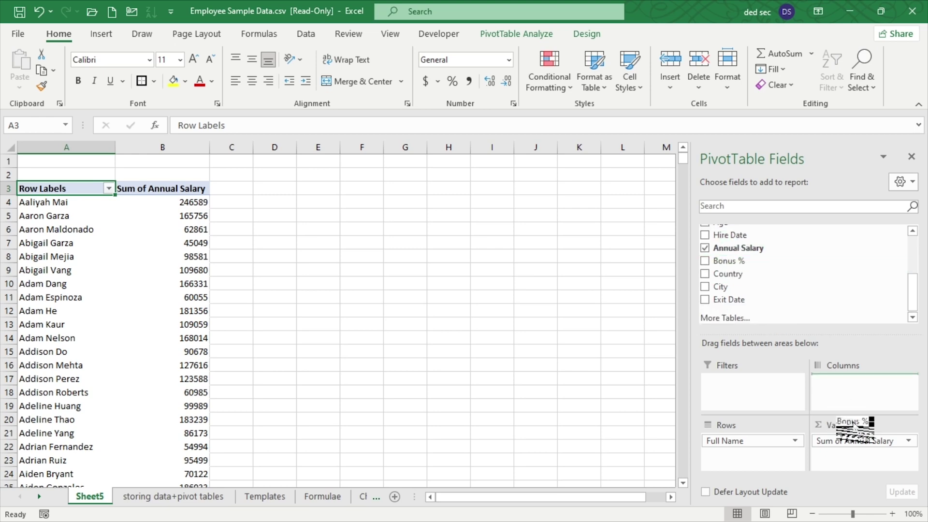
drag(855, 424, 857, 457)
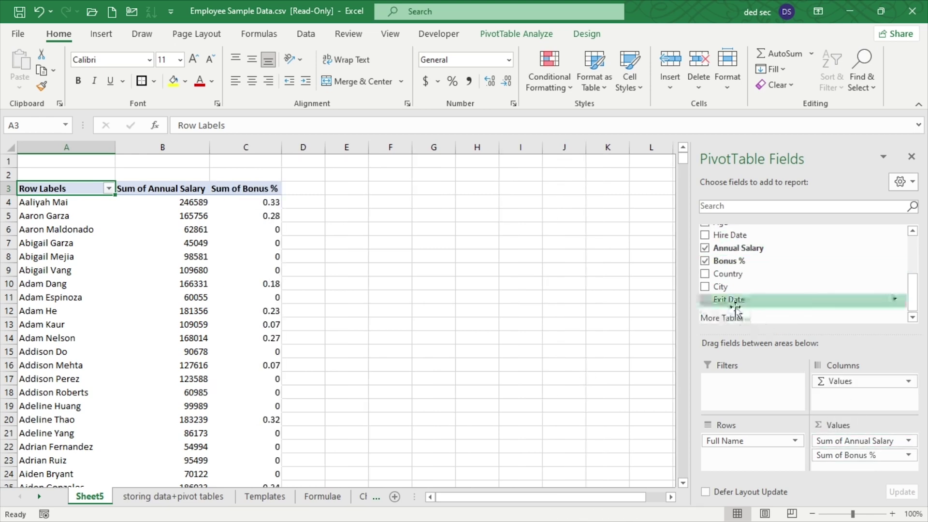
scroll(744, 270, up, 1)
scroll(736, 254, up, 2)
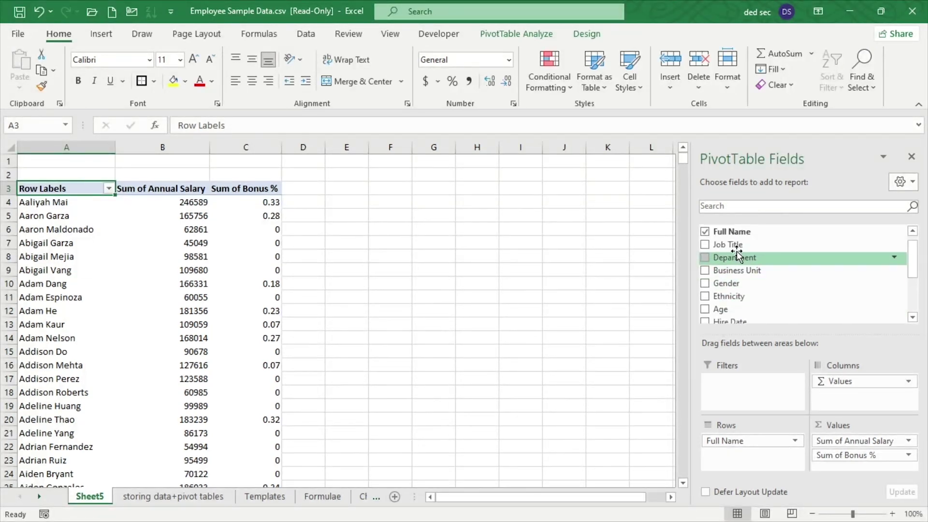
Arrange the Gender and Age fields in the pivot's column layout.
drag(726, 245, 853, 395)
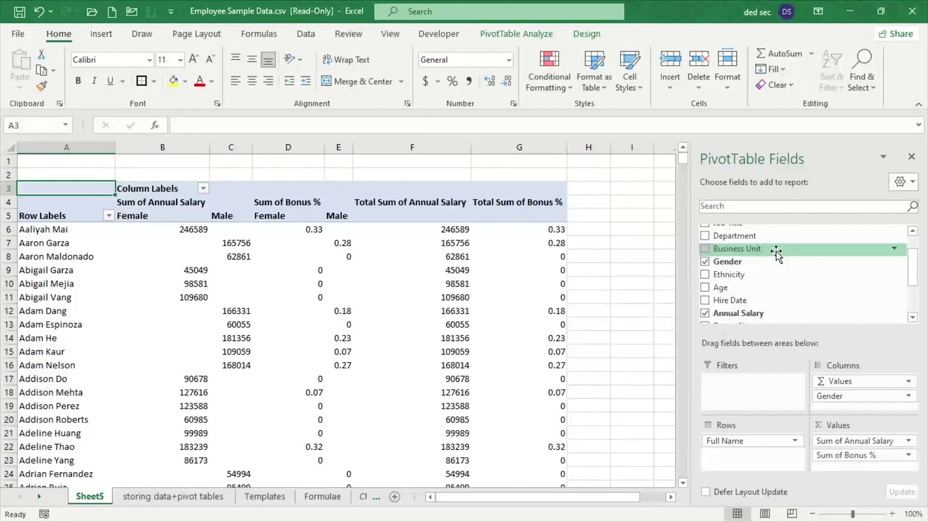
drag(725, 287, 836, 311)
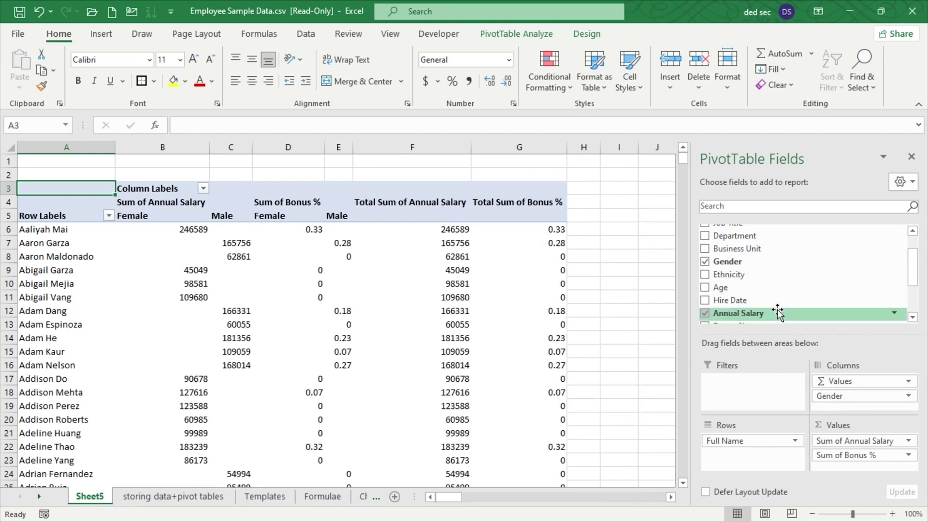
scroll(789, 280, down, 2)
scroll(495, 304, down, 3)
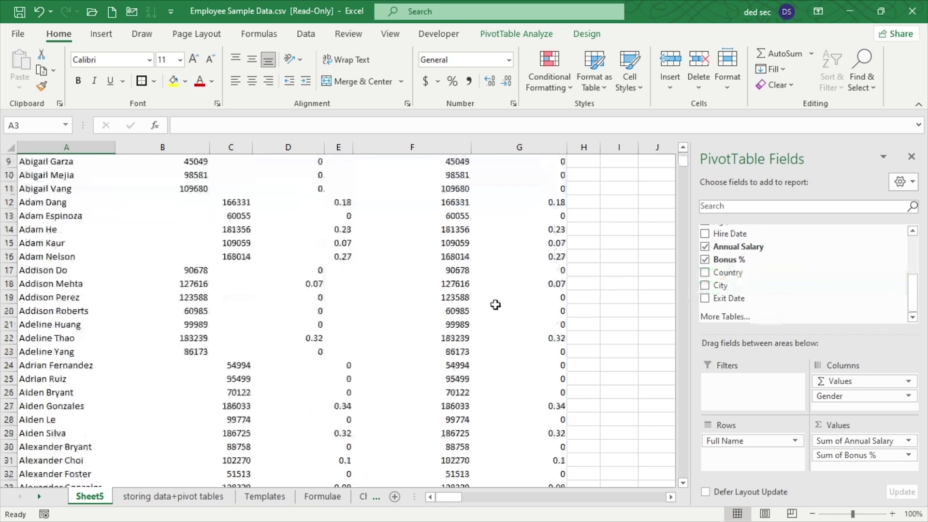
scroll(499, 305, up, 3)
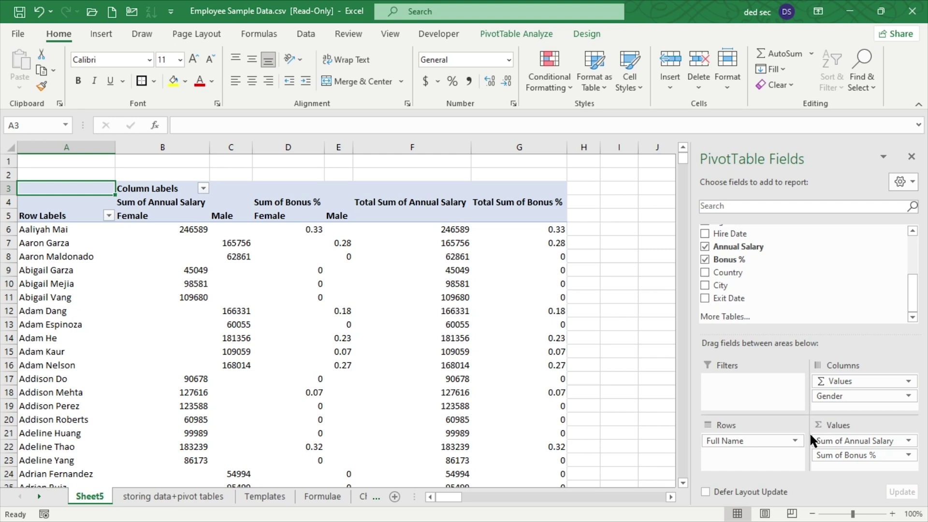
scroll(763, 290, up, 3)
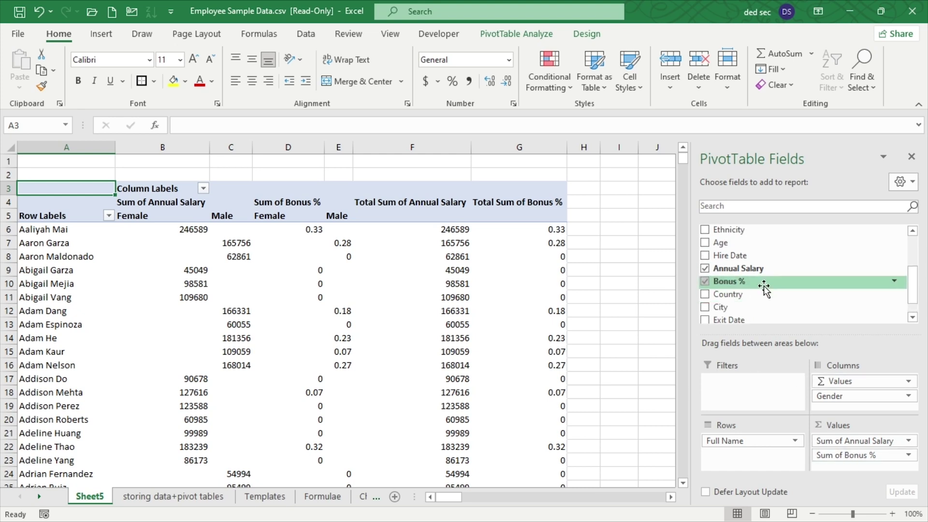
scroll(769, 289, up, 1)
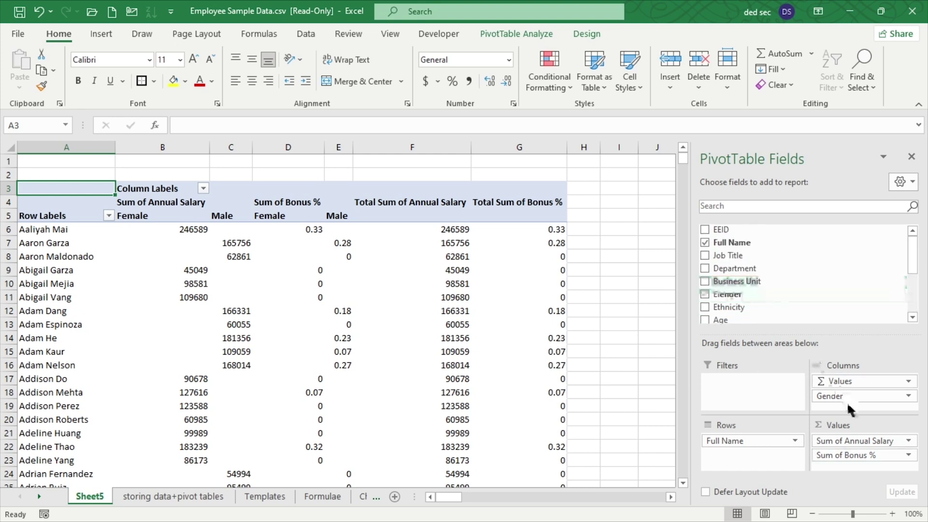
Add Age as a pivot filter and filter Gender to Male.
drag(852, 398, 754, 386)
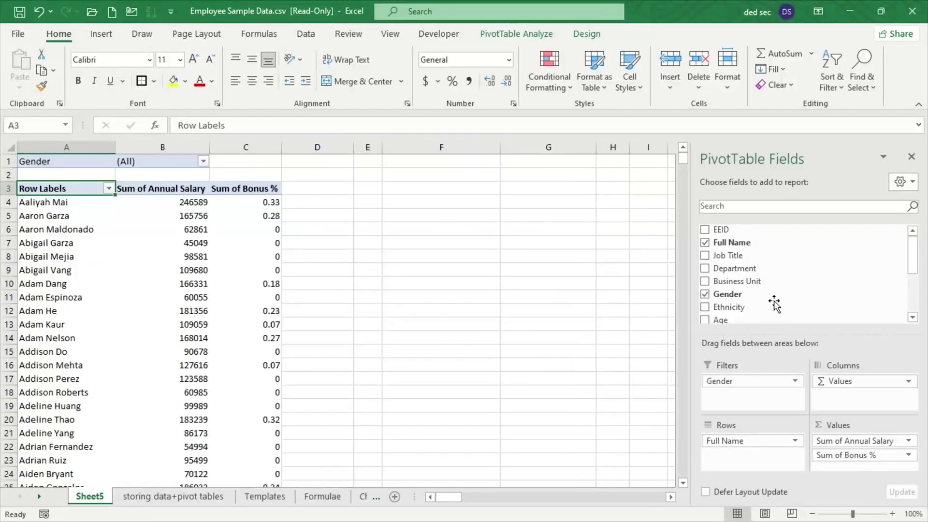
scroll(778, 299, down, 5)
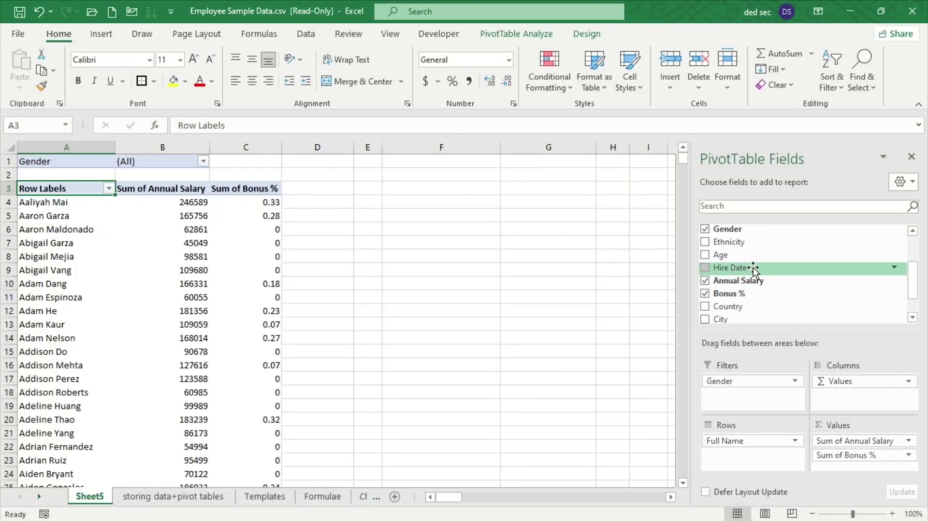
drag(739, 254, 766, 395)
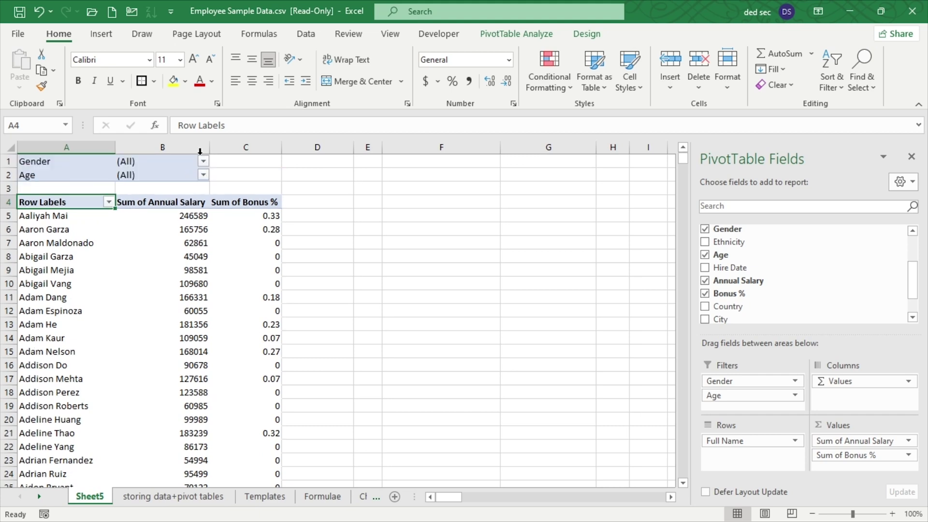
click(57, 164)
click(58, 173)
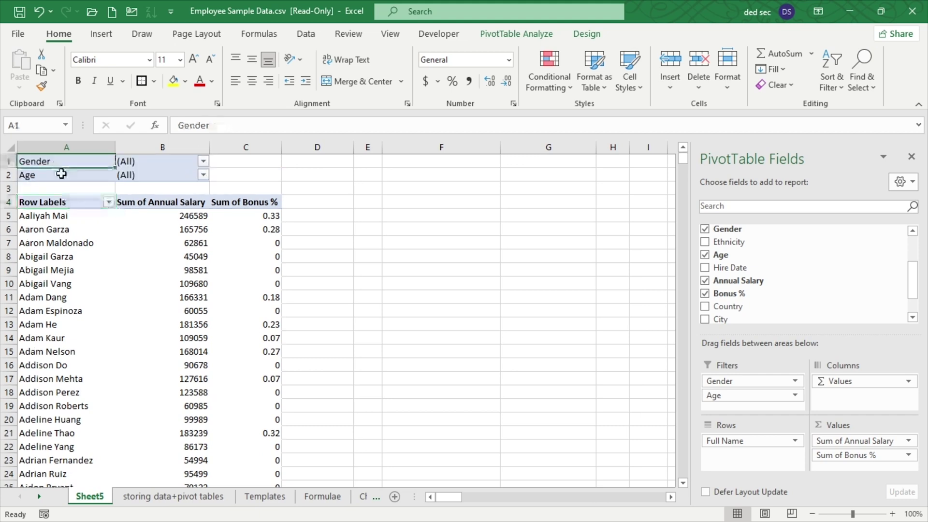
click(203, 161)
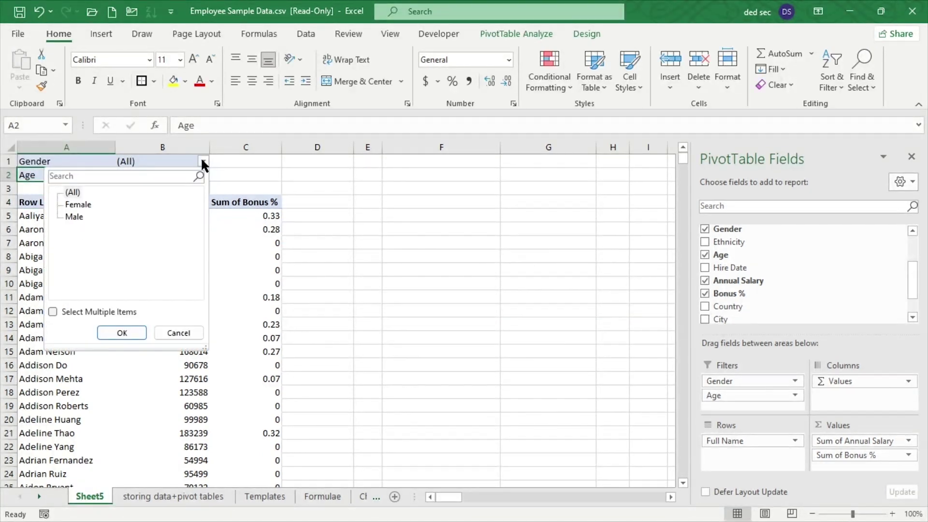
click(78, 205)
click(128, 338)
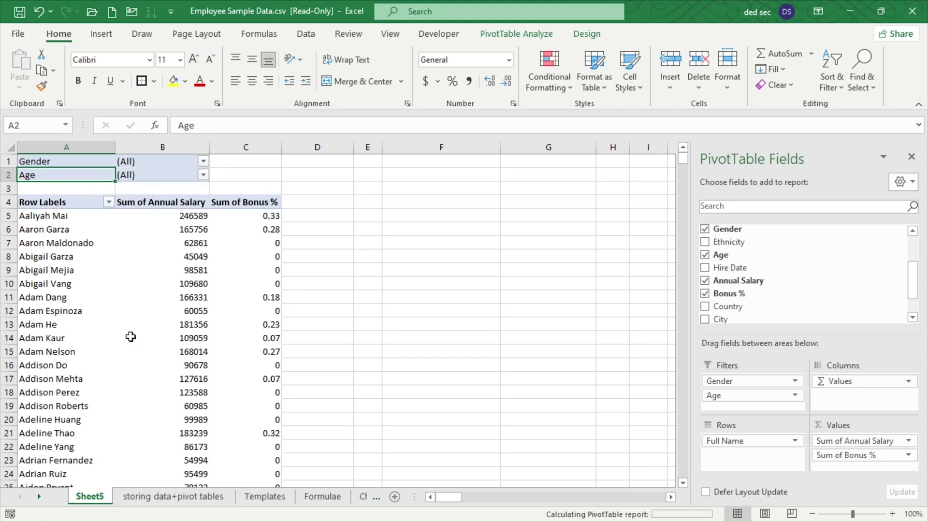
Filter Age to 60, leaving 12 employees totalling 1428335 salary.
click(198, 174)
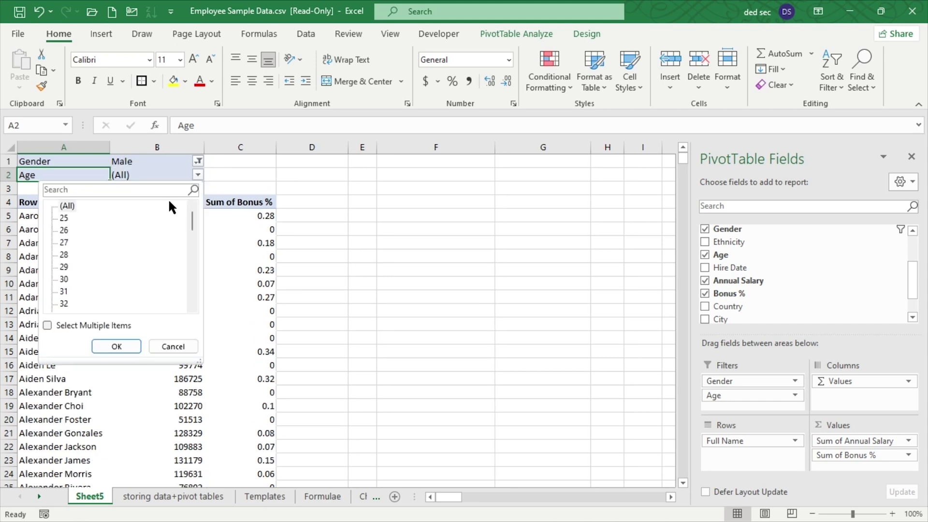
scroll(99, 265, down, 7)
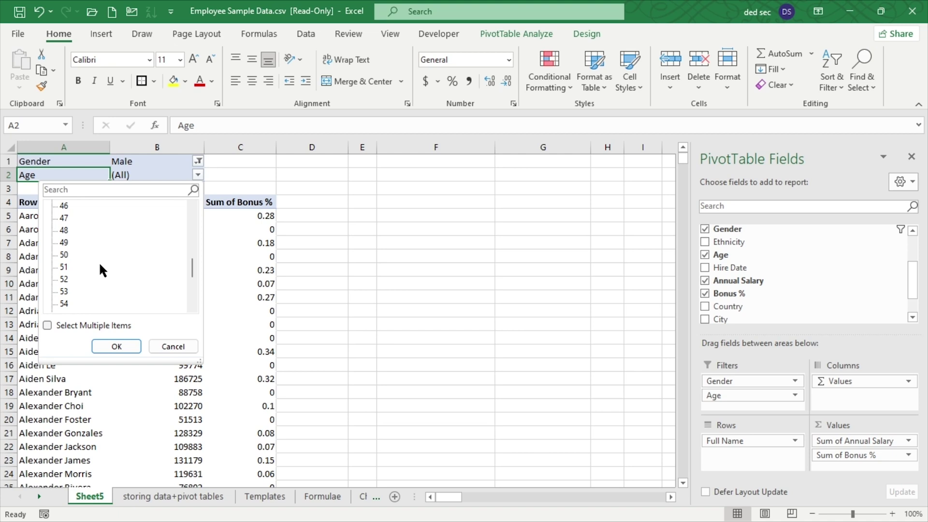
scroll(100, 265, down, 3)
click(70, 252)
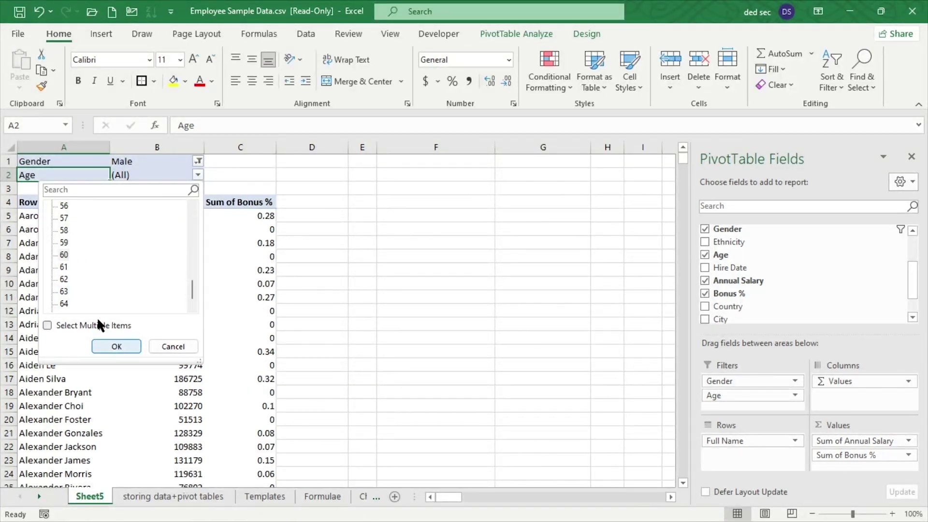
click(65, 253)
click(118, 346)
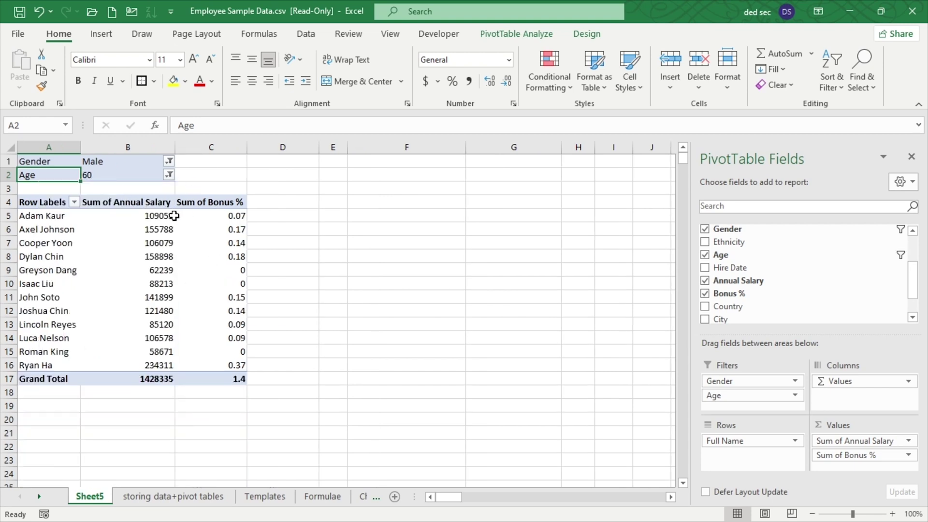
click(141, 162)
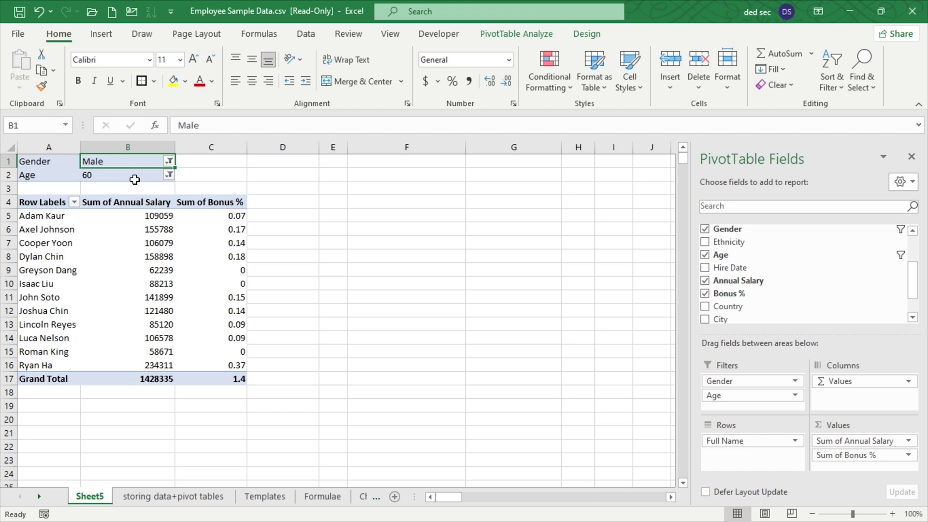
click(135, 179)
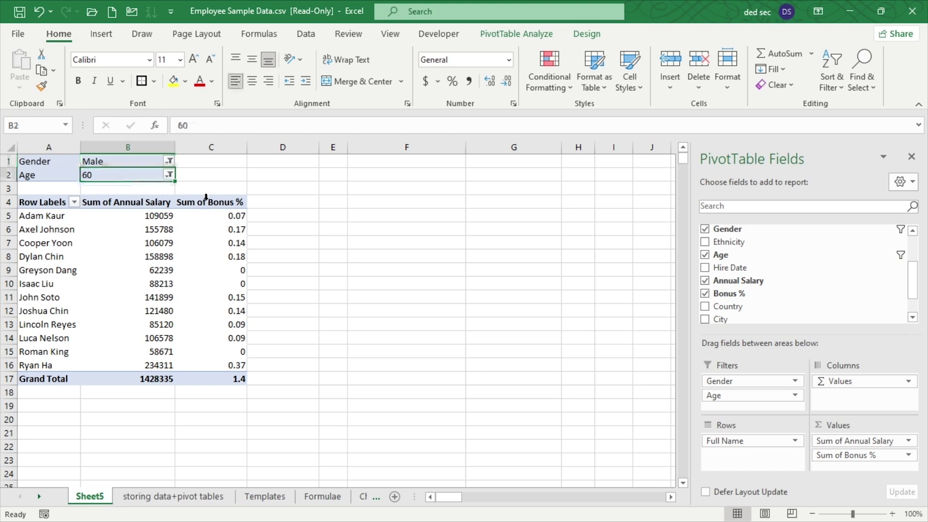
click(169, 174)
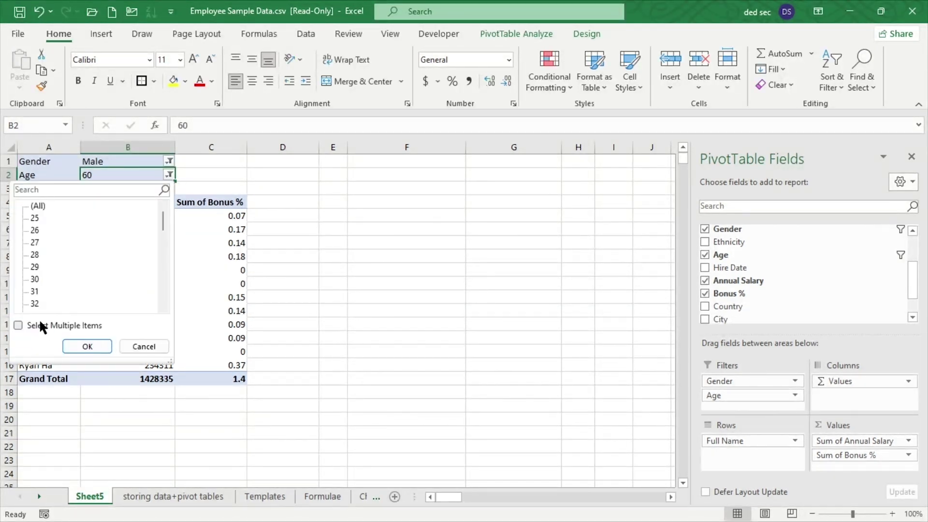
click(77, 346)
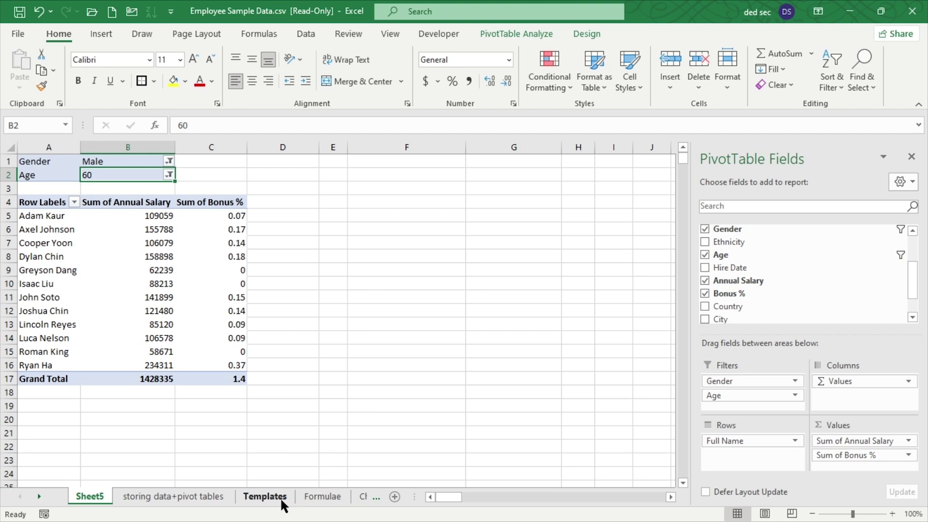
Switch to the Templates sheet, then bring up the File start page.
click(265, 497)
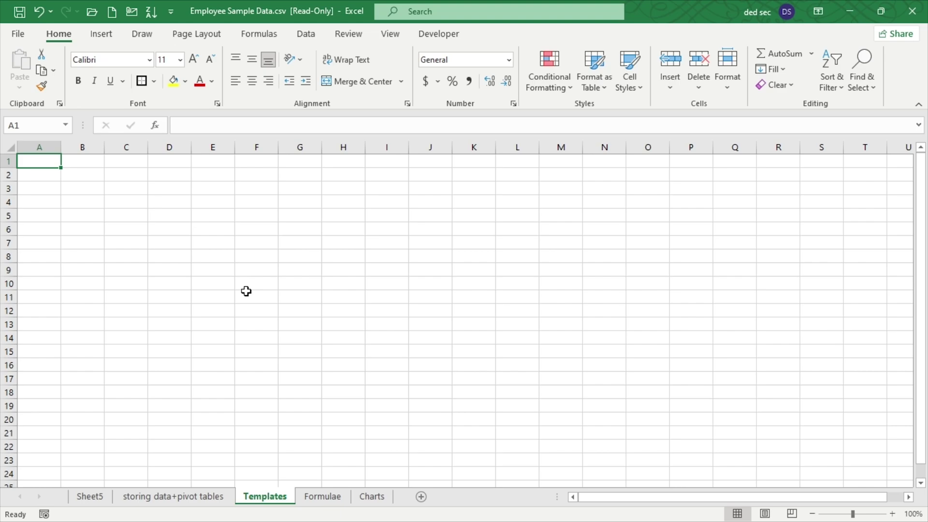
click(17, 35)
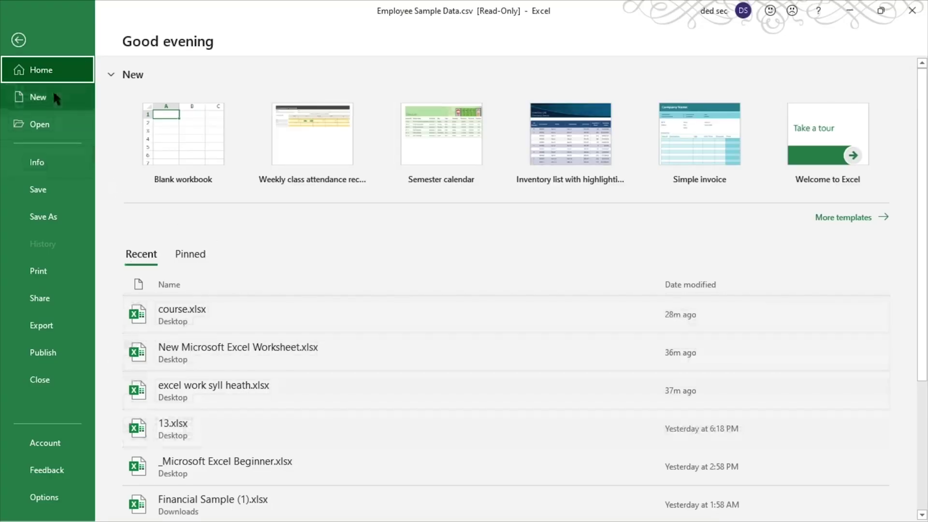
Go to the New workbook templates page and browse the available templates.
click(55, 94)
scroll(286, 249, down, 5)
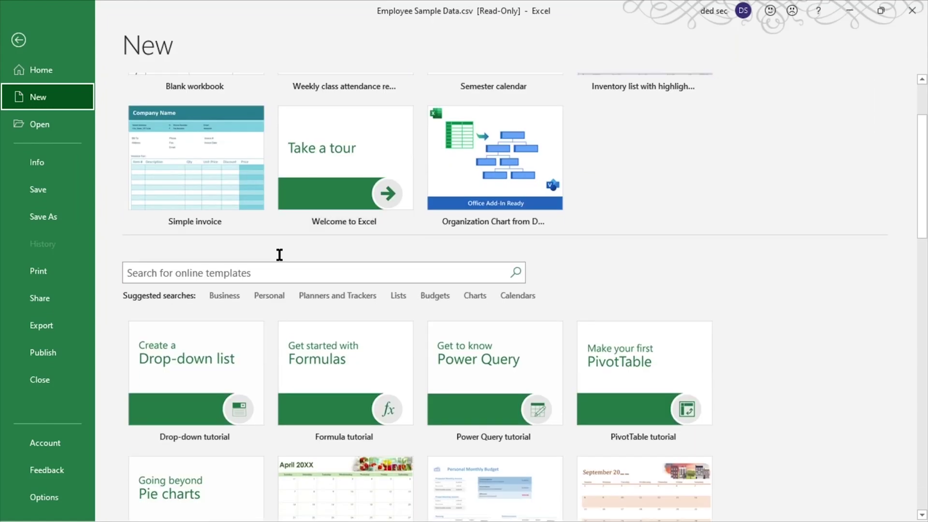
scroll(205, 179, down, 2)
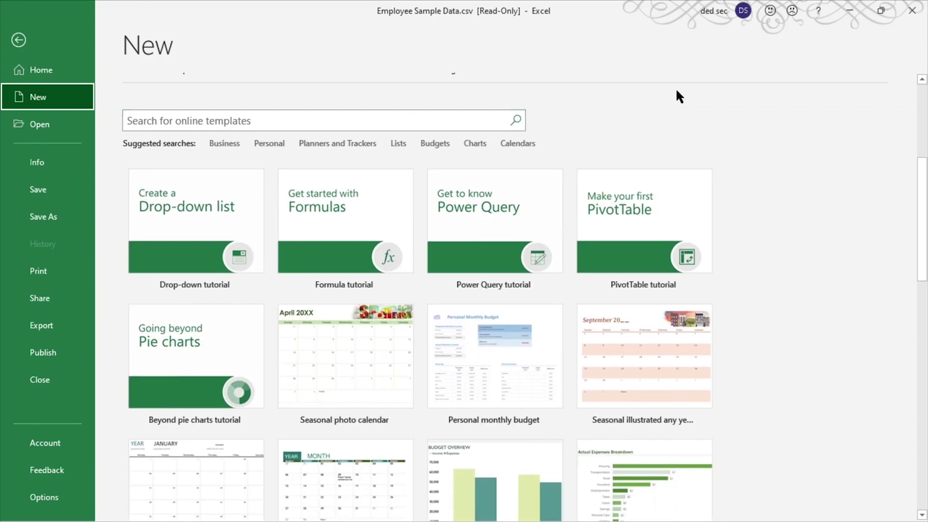
click(155, 121)
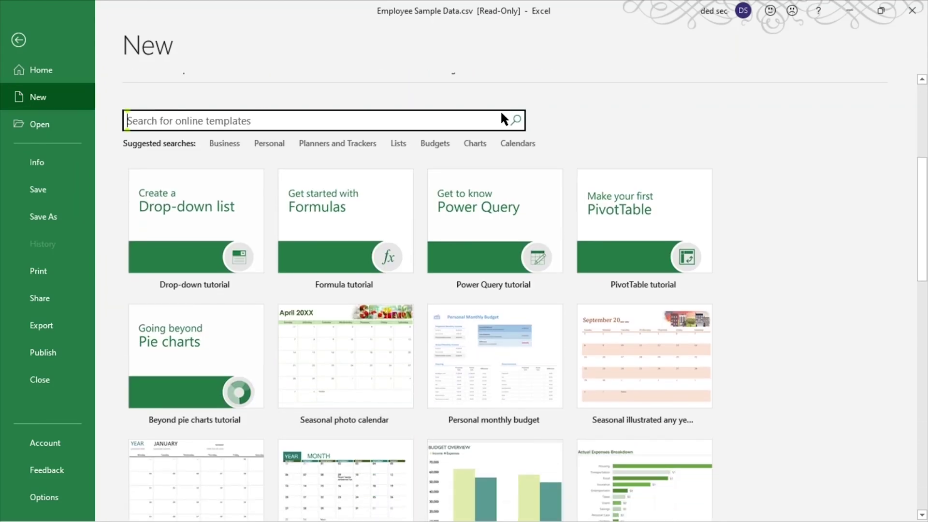
key(shift+Tab)
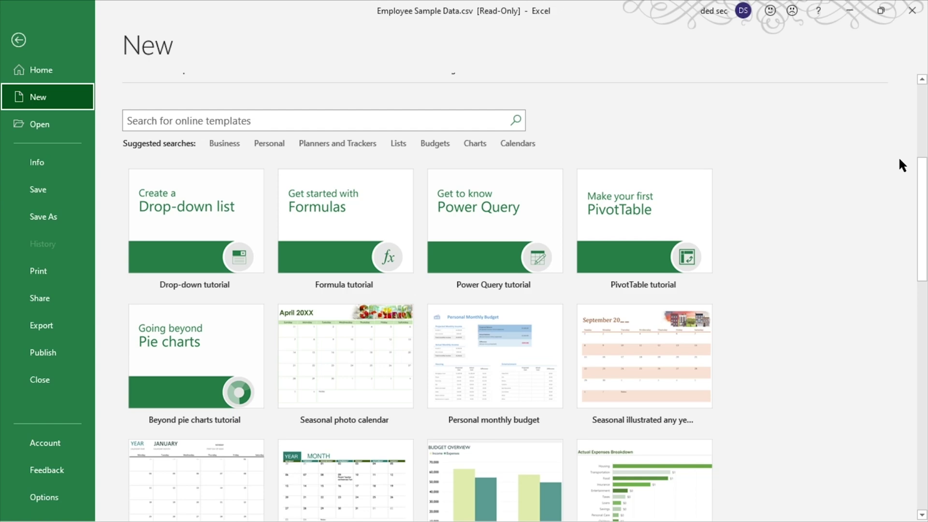
scroll(823, 171, down, 5)
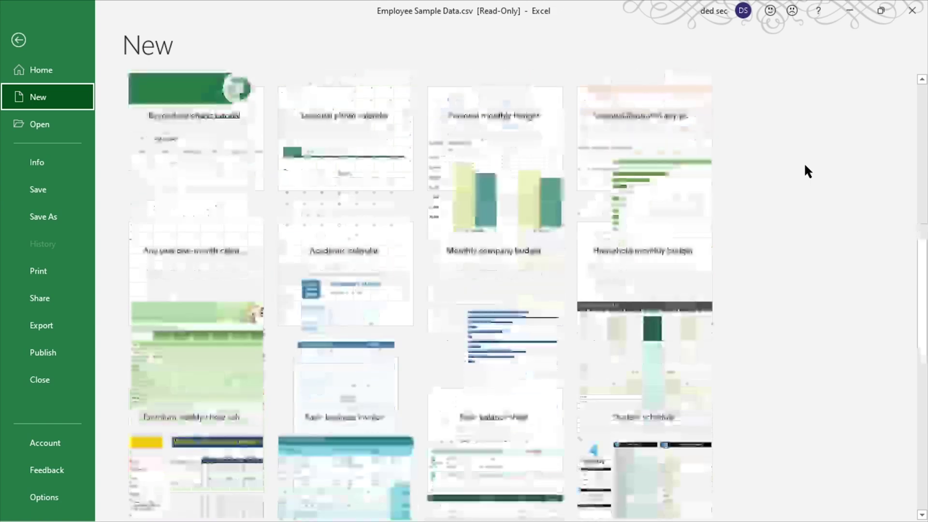
scroll(803, 167, down, 8)
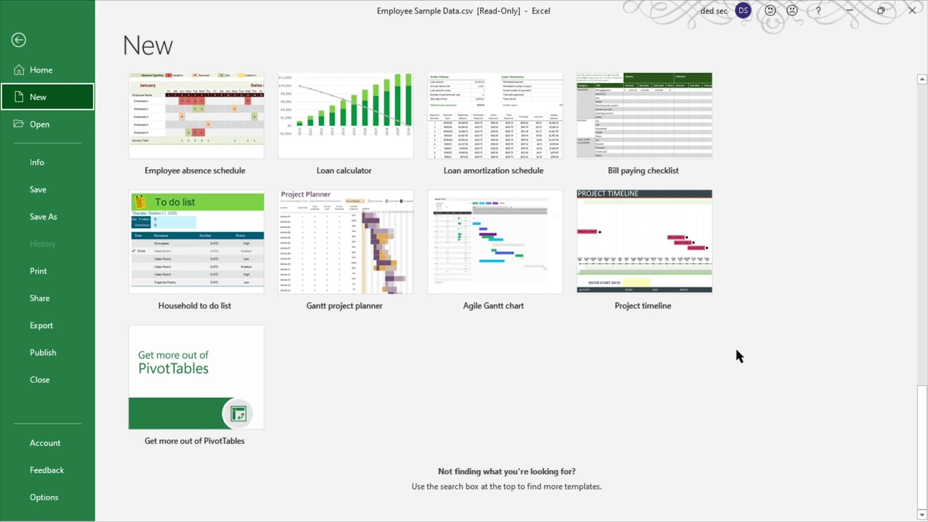
scroll(746, 360, up, 9)
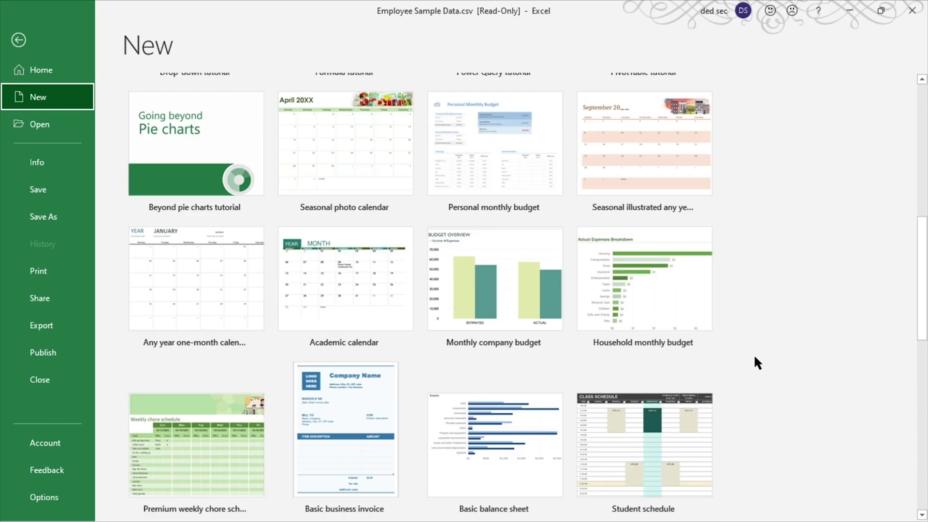
scroll(754, 358, up, 8)
scroll(754, 358, down, 5)
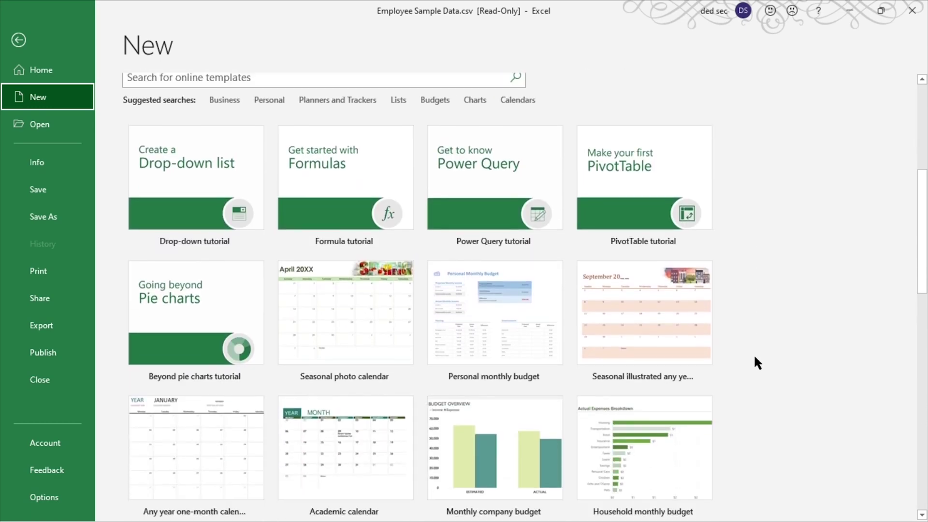
scroll(755, 363, up, 1)
Search the online templates for 'mark sheet'.
click(352, 99)
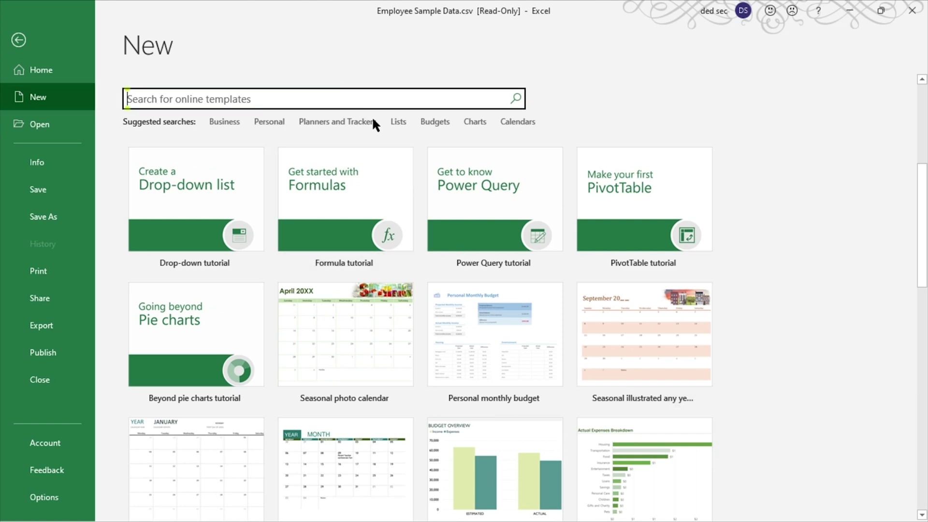
text(mar)
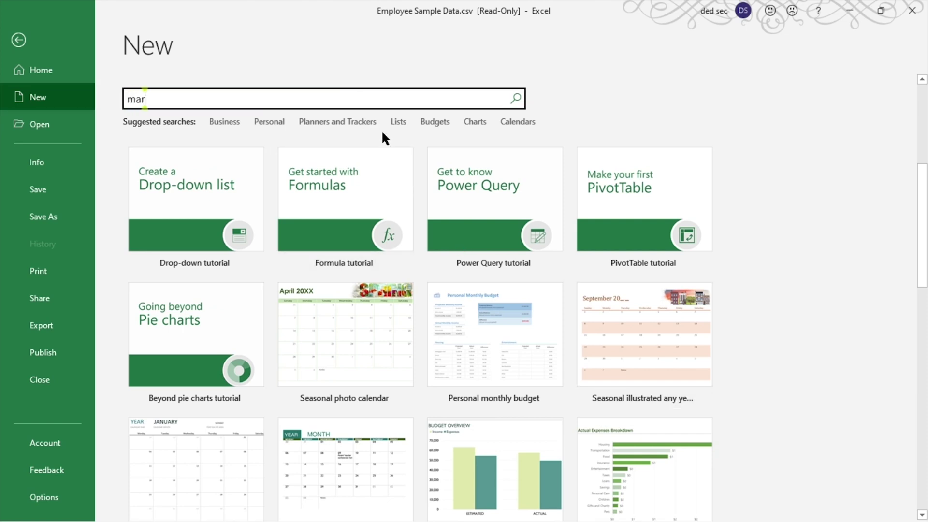
text(k sheet)
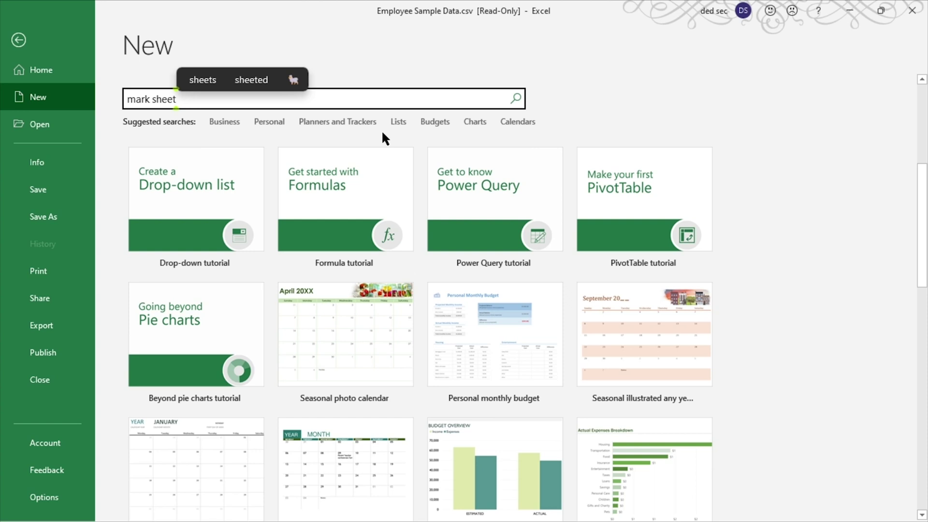
key(Return)
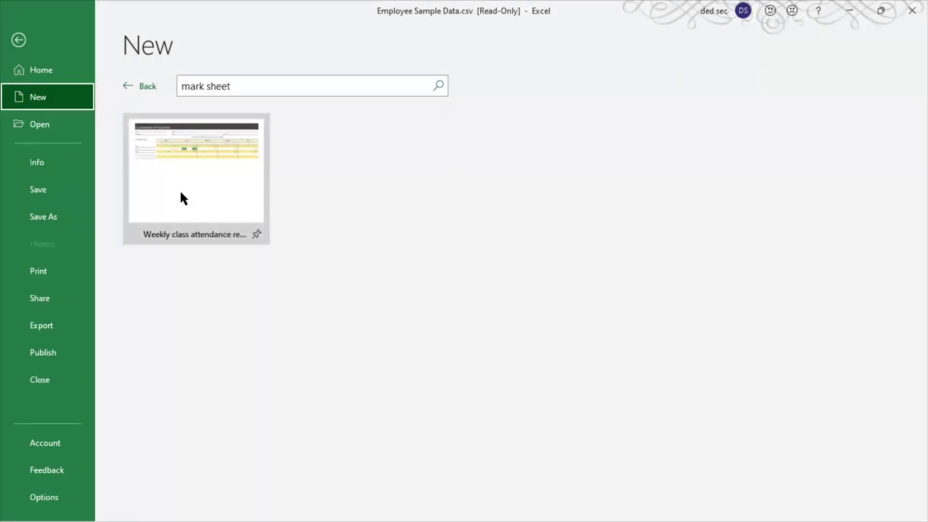
Create a new workbook from the Weekly class attendance template and look over it.
click(236, 207)
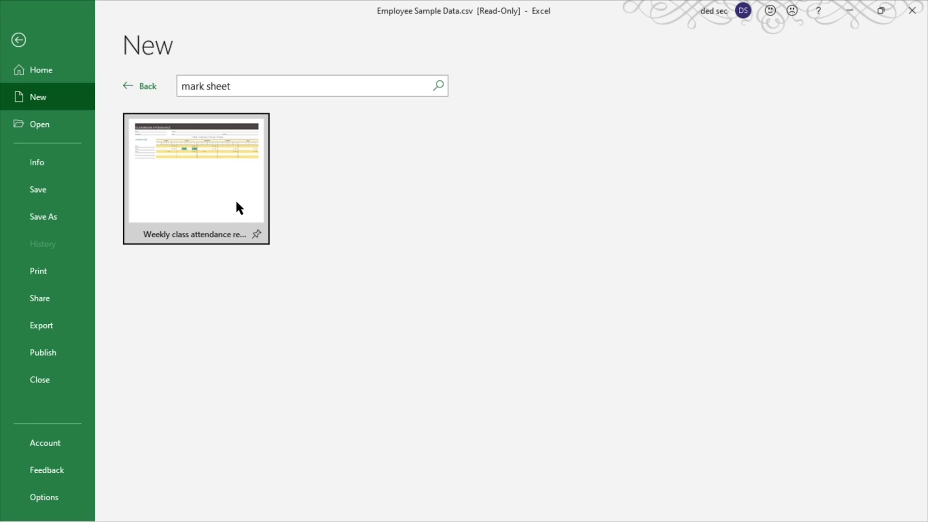
click(547, 345)
scroll(457, 238, down, 1)
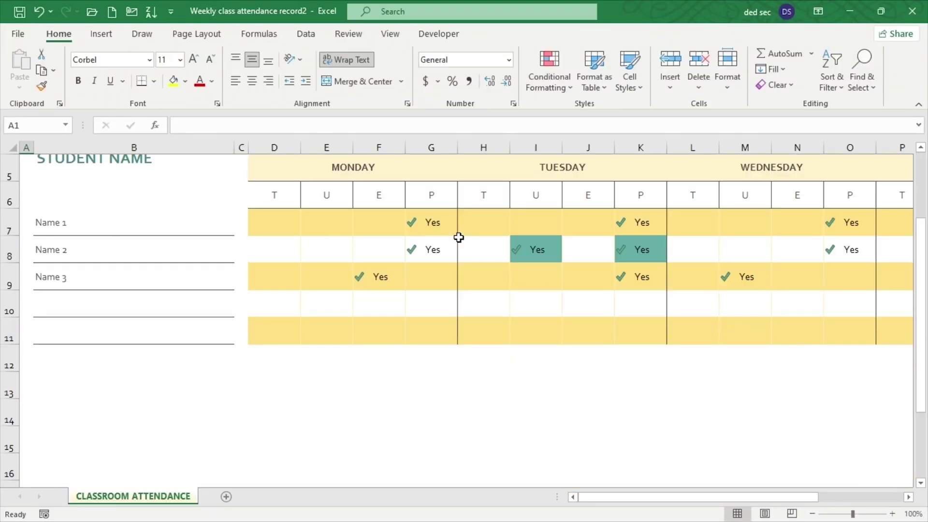
scroll(375, 239, up, 1)
scroll(375, 239, right, 6)
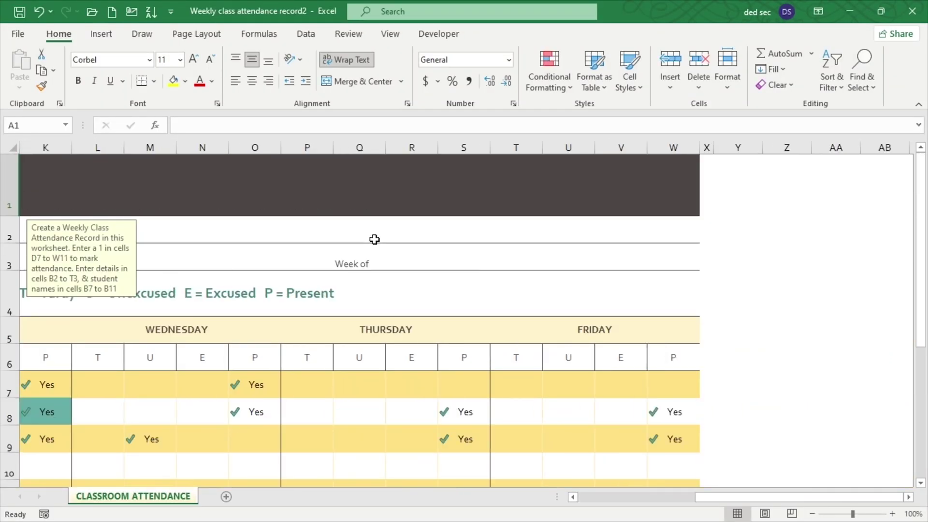
scroll(374, 239, left, 4)
scroll(374, 239, left, 2)
scroll(373, 239, down, 1)
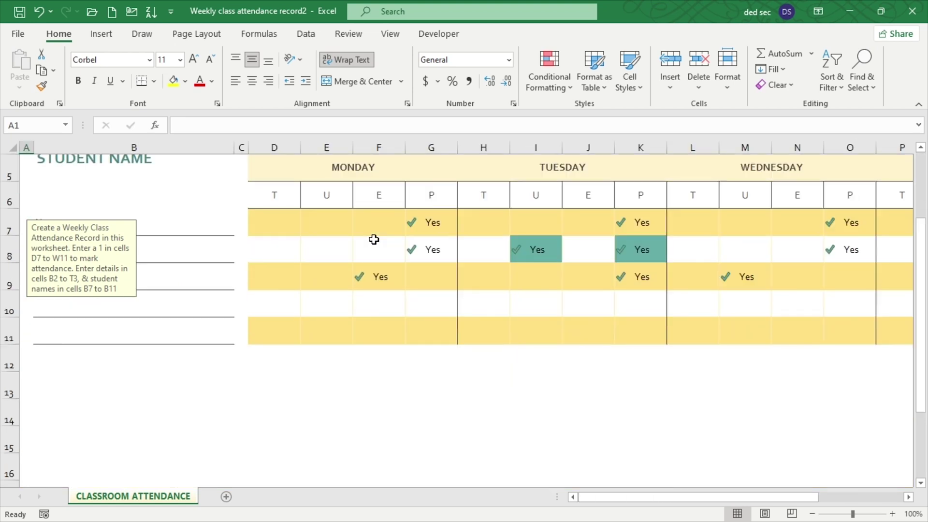
scroll(372, 239, up, 1)
Inspect cells F10 and E7–F7, close the attendance workbook, and return to the Formulae sheet.
click(375, 375)
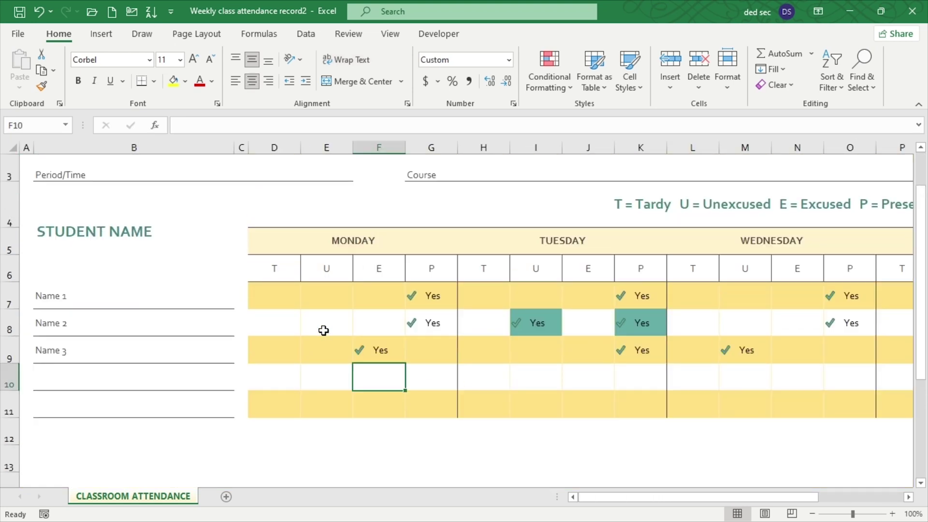
click(322, 300)
key(Right)
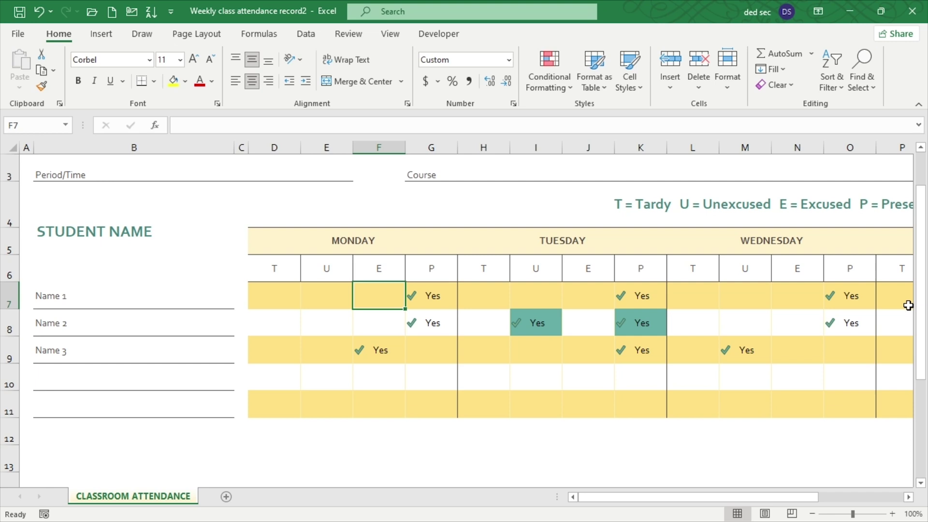
scroll(469, 317, right, 4)
scroll(730, 268, right, 4)
scroll(725, 266, left, 7)
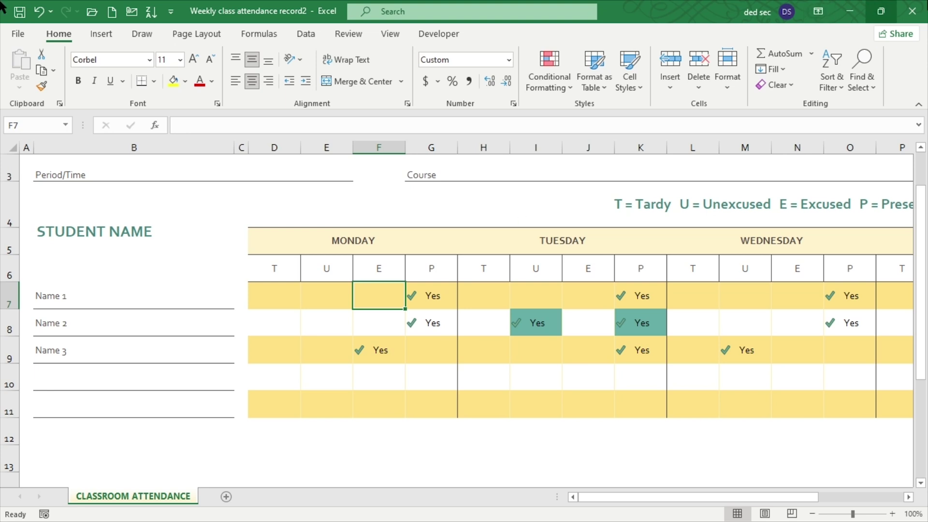
click(912, 11)
click(346, 499)
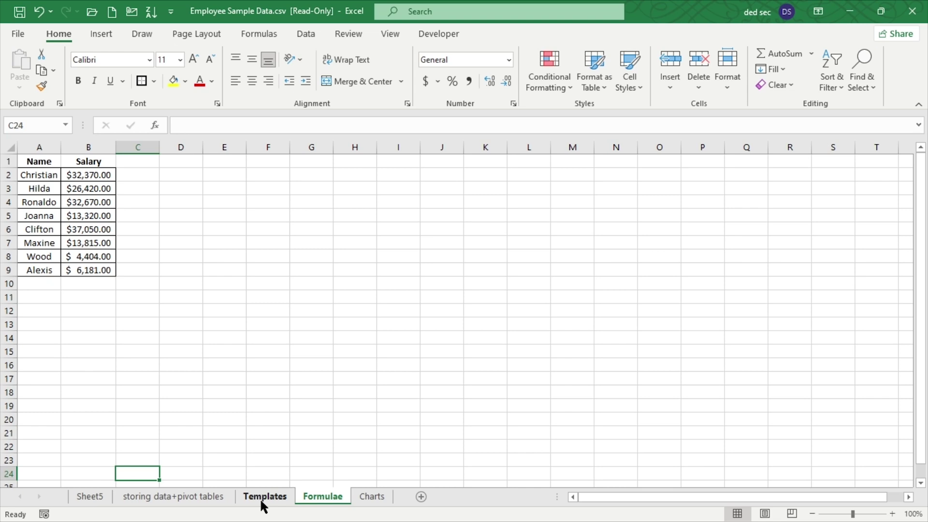
Show the Formulas ribbon commands with Alt+M.
key(alt+m)
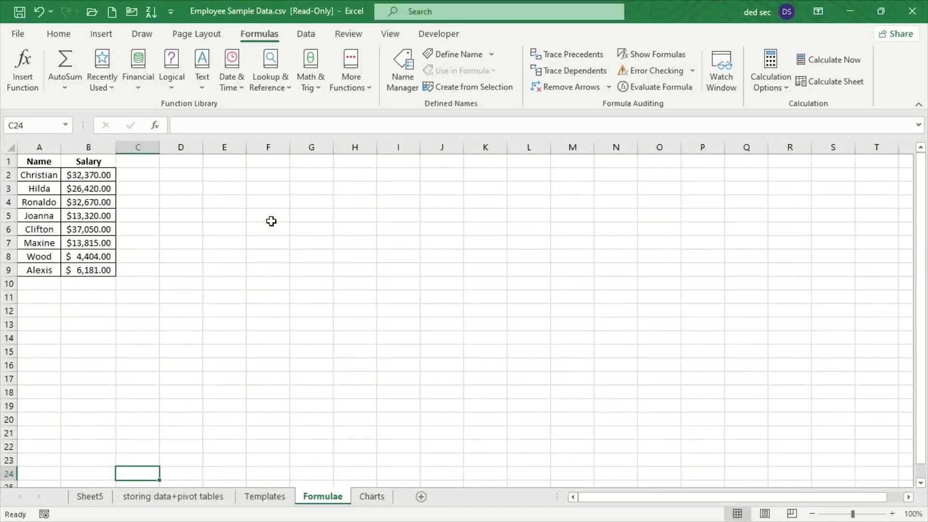
click(105, 87)
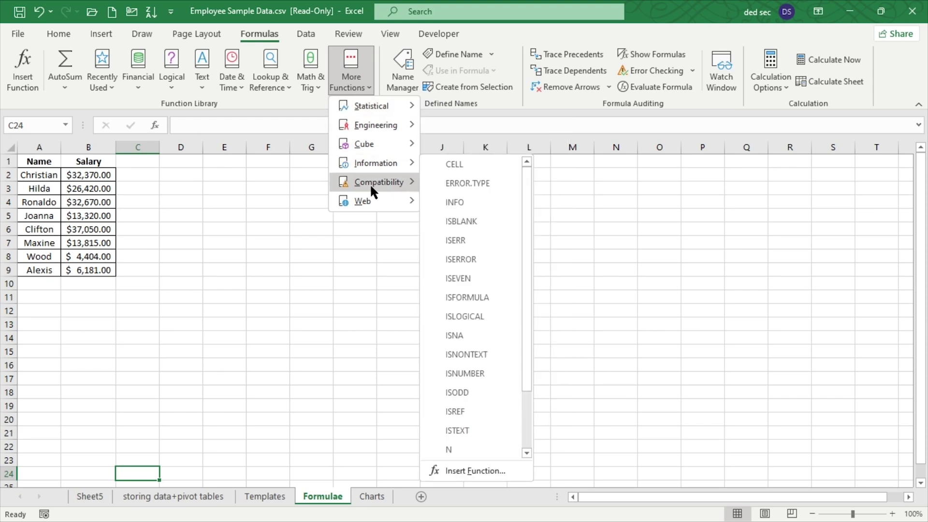
mouse_move(371, 188)
click(269, 99)
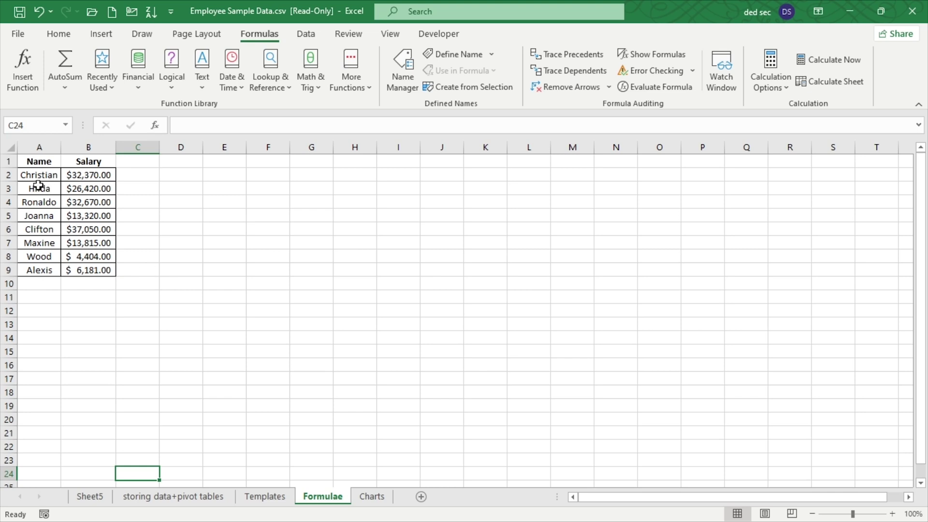
Sum the salaries into B10 with AutoSum and autofit column B.
drag(107, 174, 97, 270)
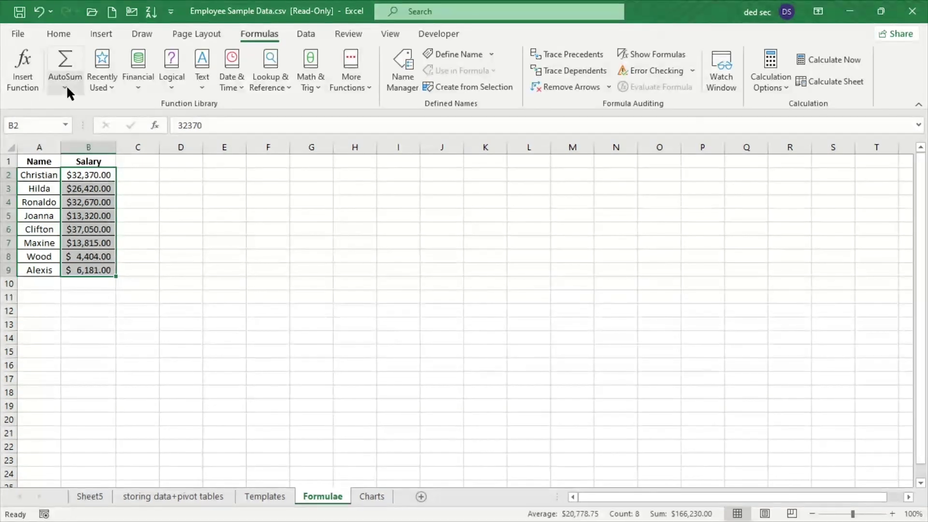
drag(78, 175, 97, 281)
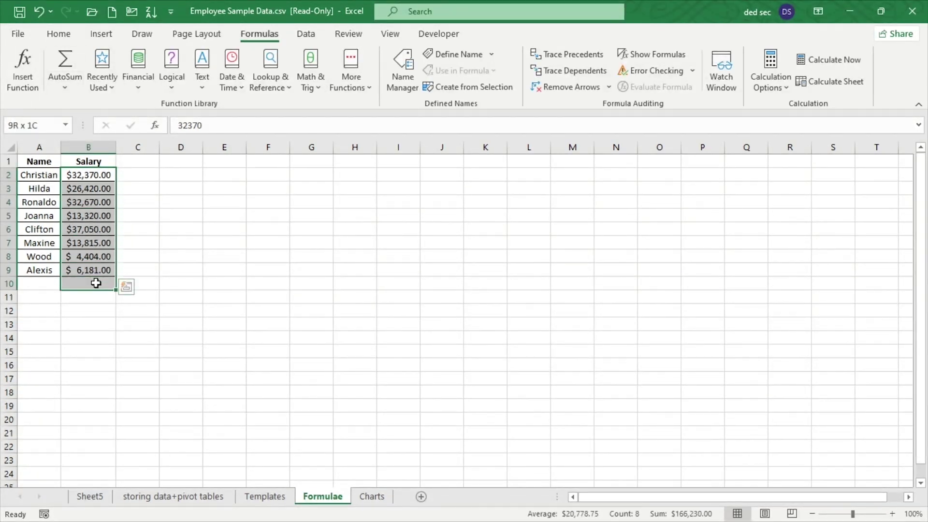
click(66, 87)
click(101, 107)
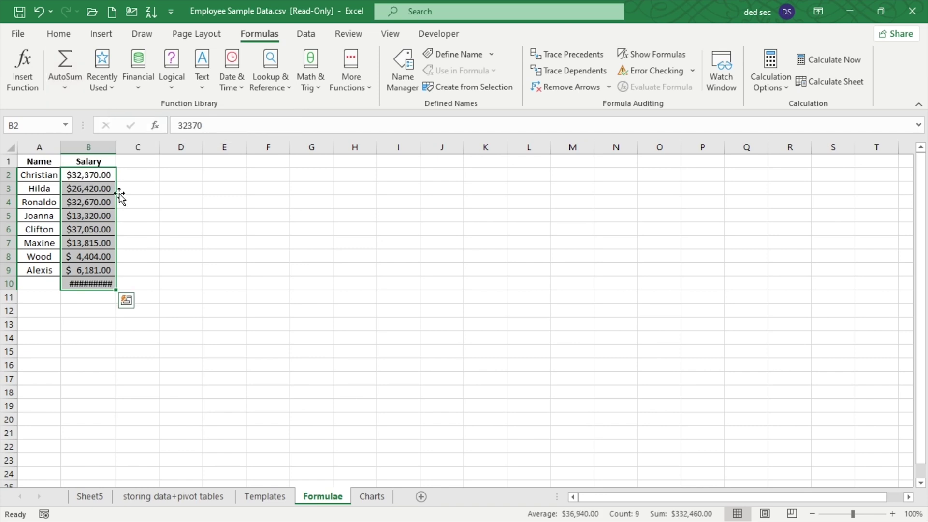
click(145, 279)
double_click(116, 147)
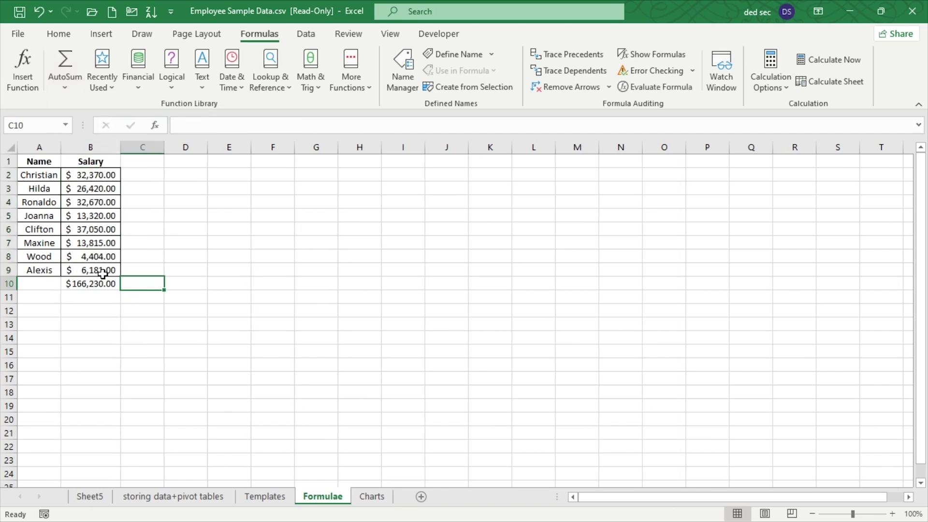
Verify B10's SUM formula totals $166,230.00, then move to the Charts sheet.
click(96, 284)
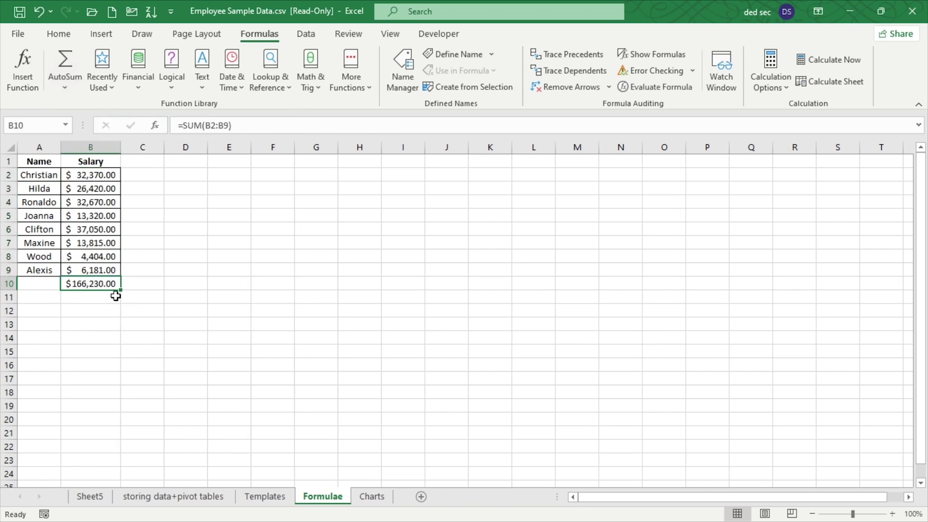
drag(89, 173, 90, 271)
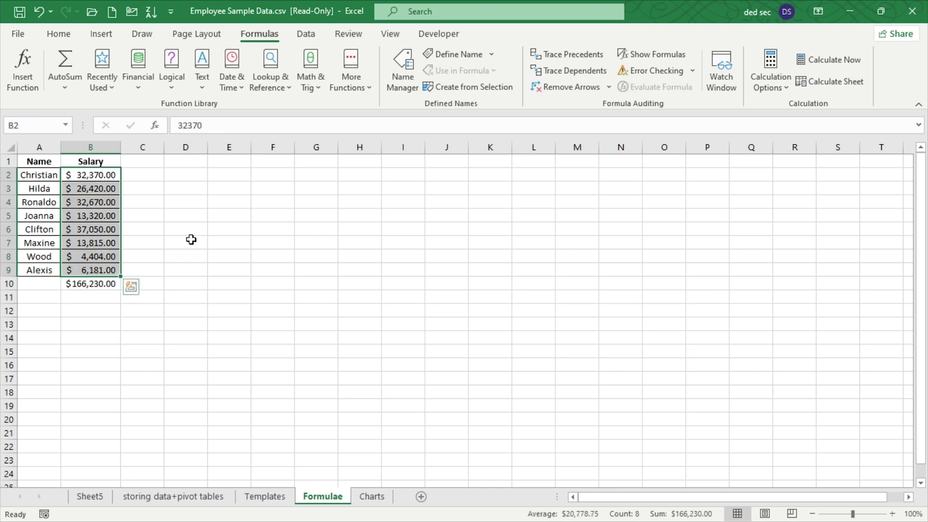
click(71, 289)
click(38, 285)
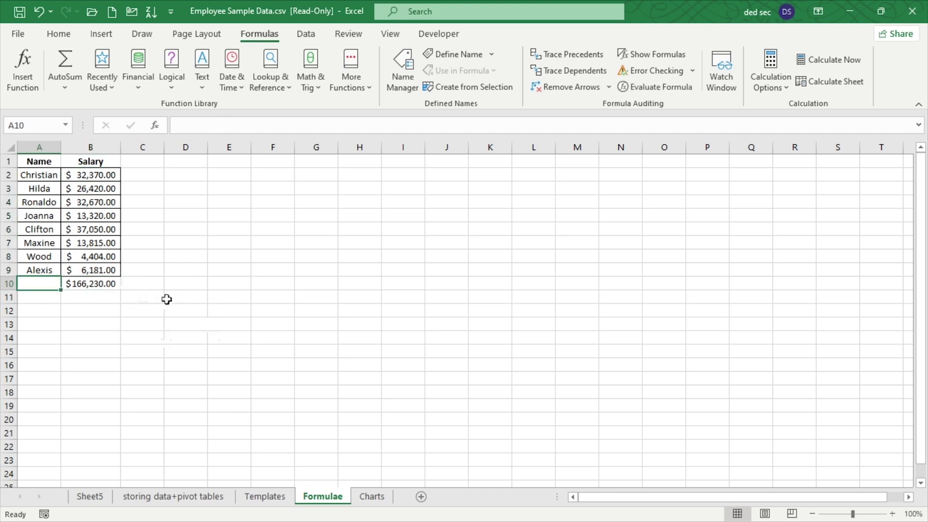
click(90, 282)
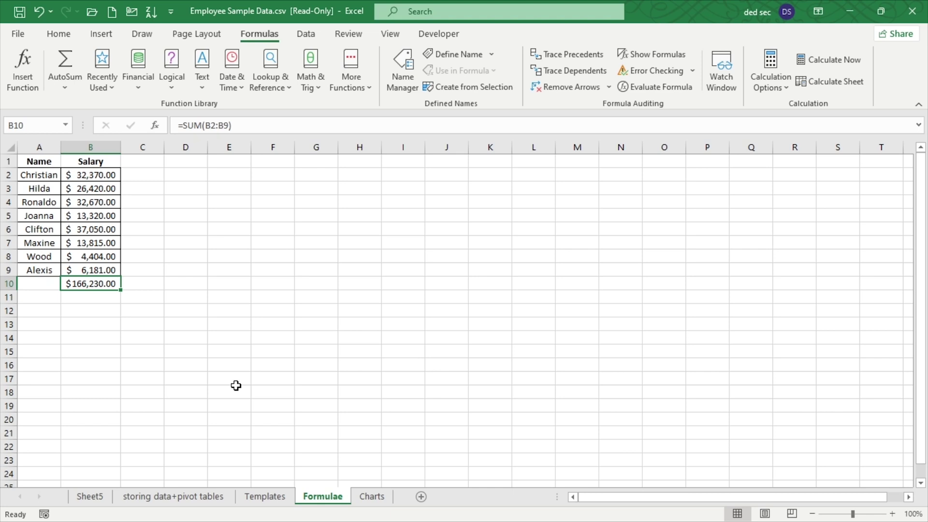
click(371, 498)
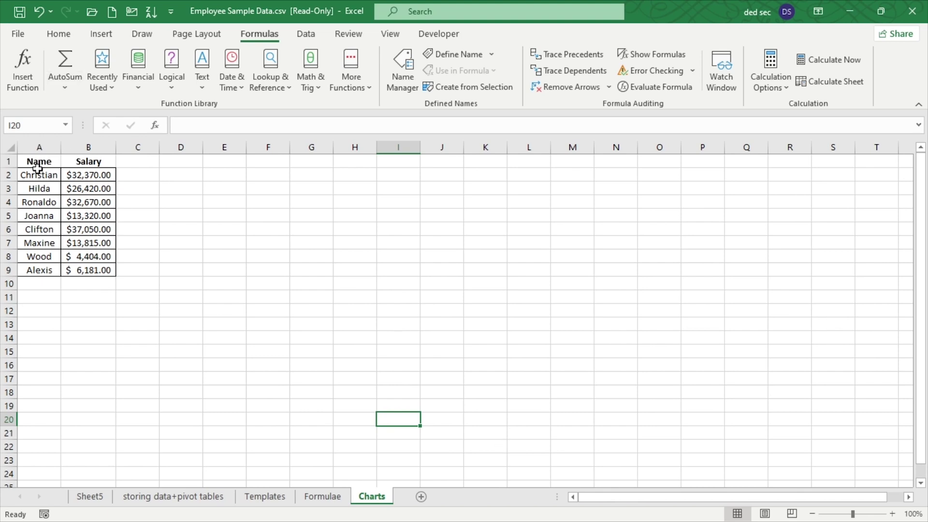
Insert a column chart of the Name and Salary table.
drag(42, 172, 79, 272)
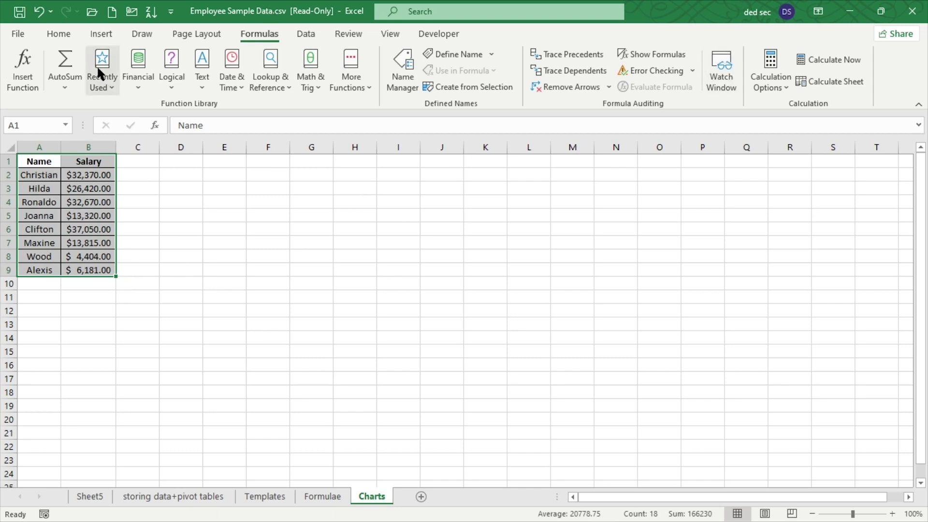
click(91, 35)
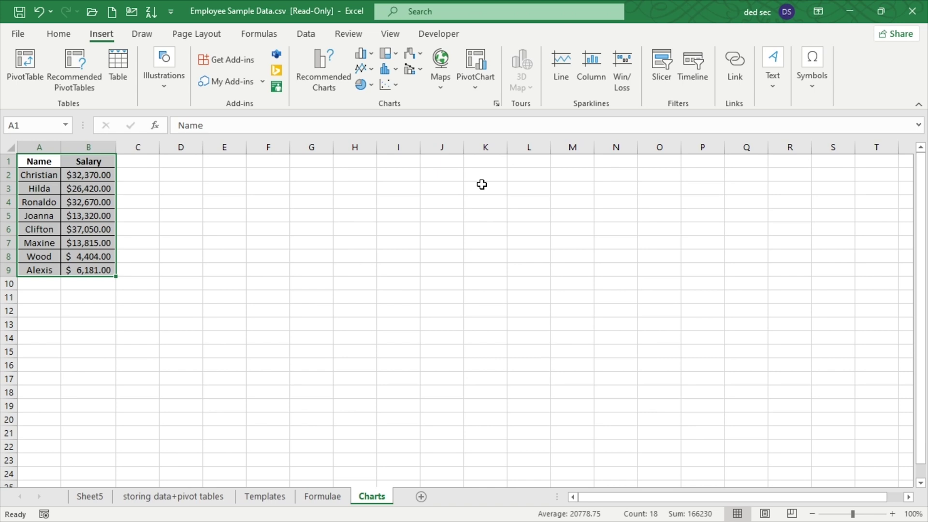
click(361, 56)
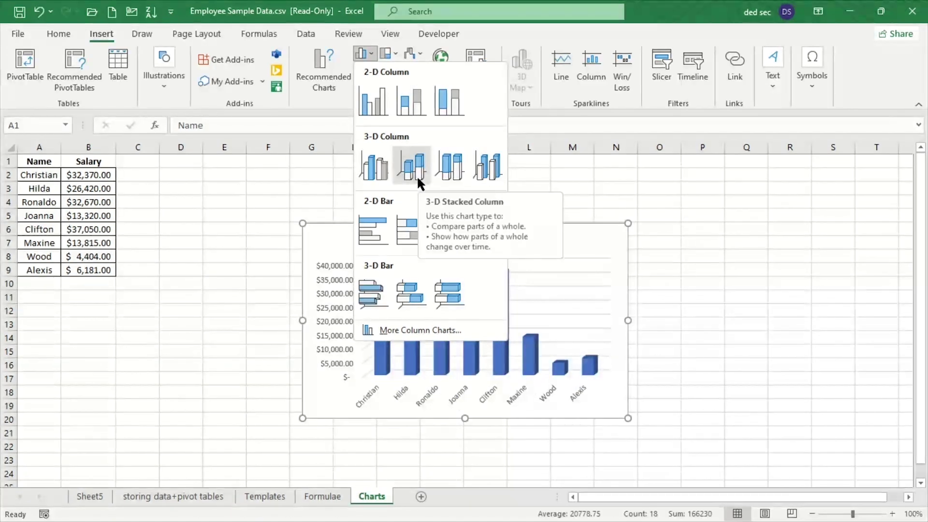
click(414, 109)
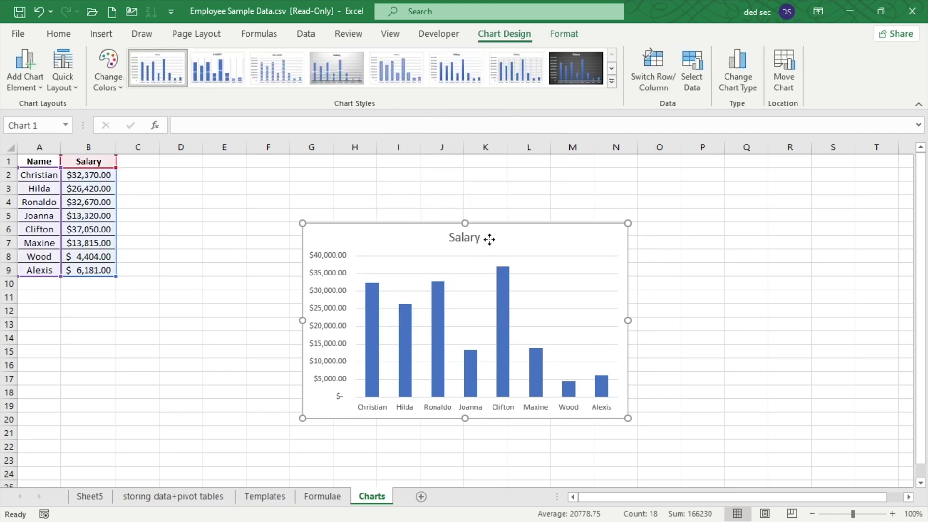
Drag the new Salary chart into position beside the data.
drag(489, 239, 540, 191)
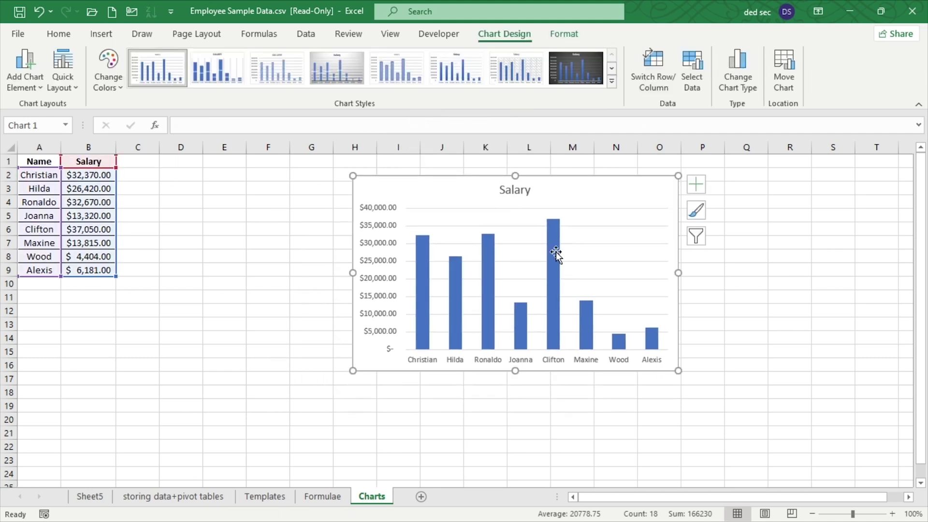
drag(490, 212, 474, 212)
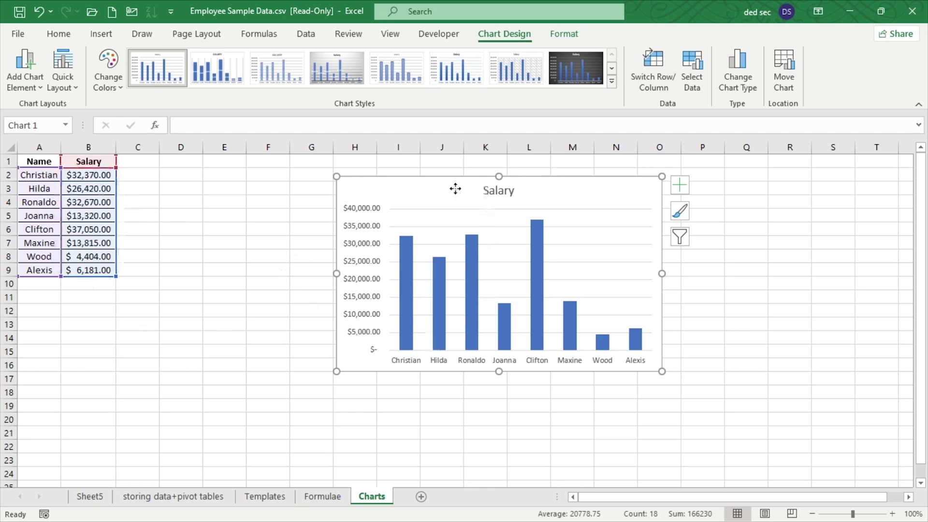
drag(455, 189, 363, 199)
drag(501, 201, 445, 210)
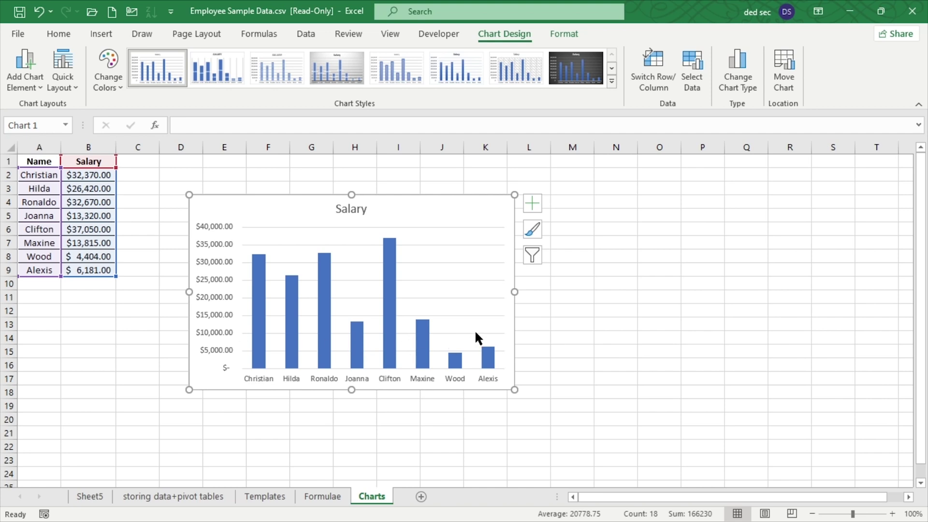
drag(441, 201, 440, 201)
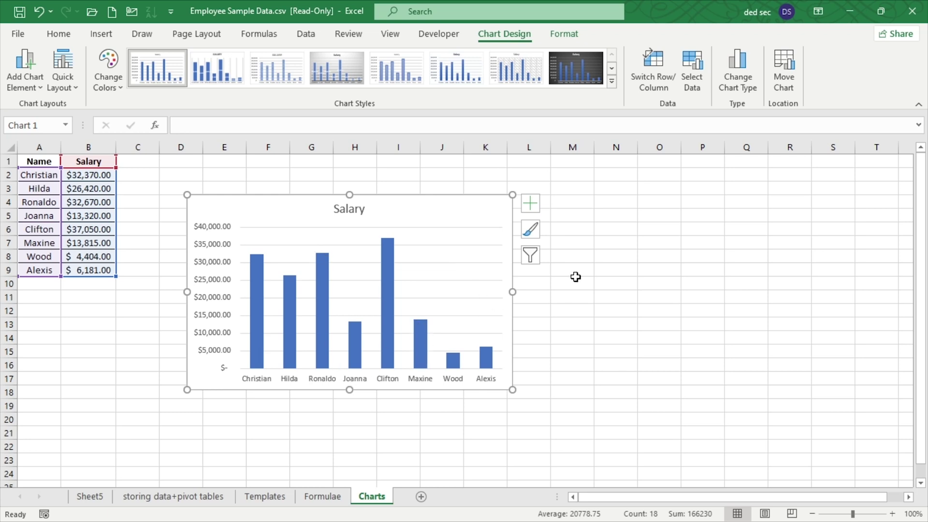
Reposition the Salary chart and browse its style options.
drag(493, 216, 714, 226)
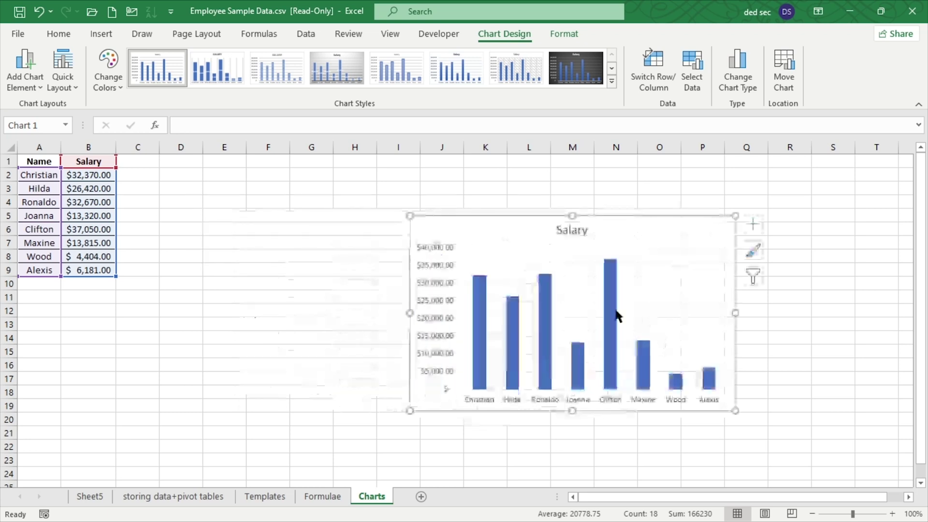
click(616, 317)
click(615, 318)
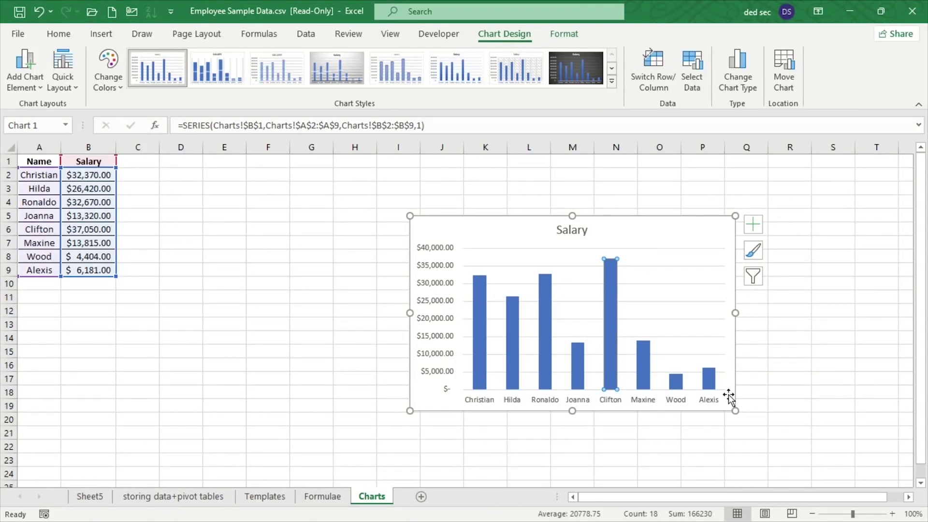
click(706, 230)
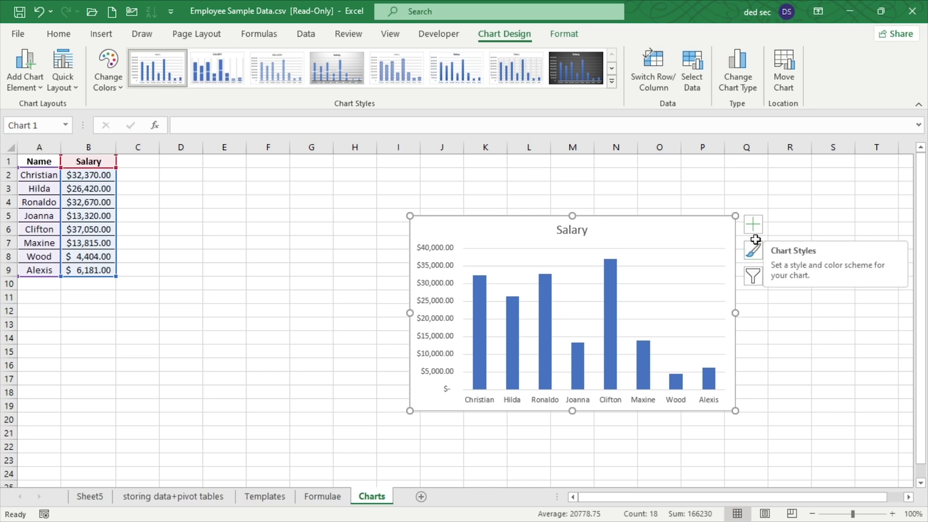
drag(596, 227, 511, 224)
click(664, 243)
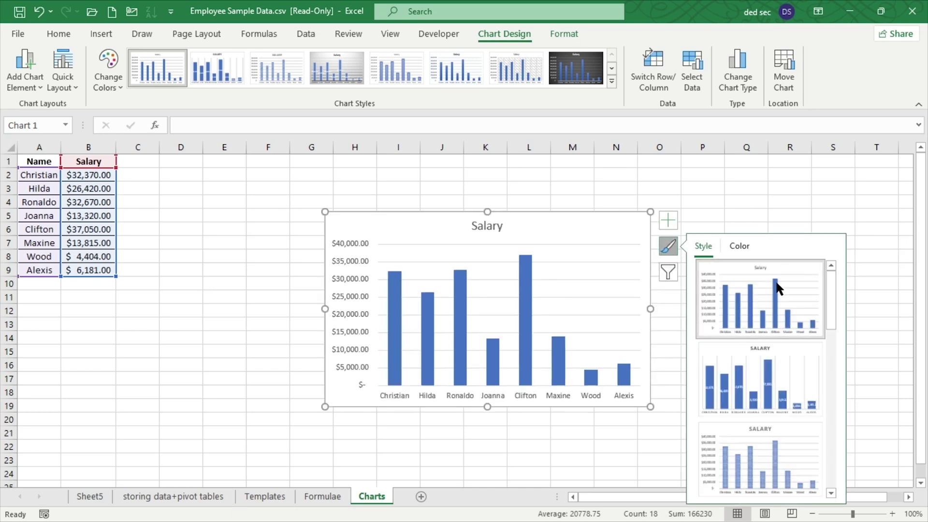
scroll(790, 275, down, 3)
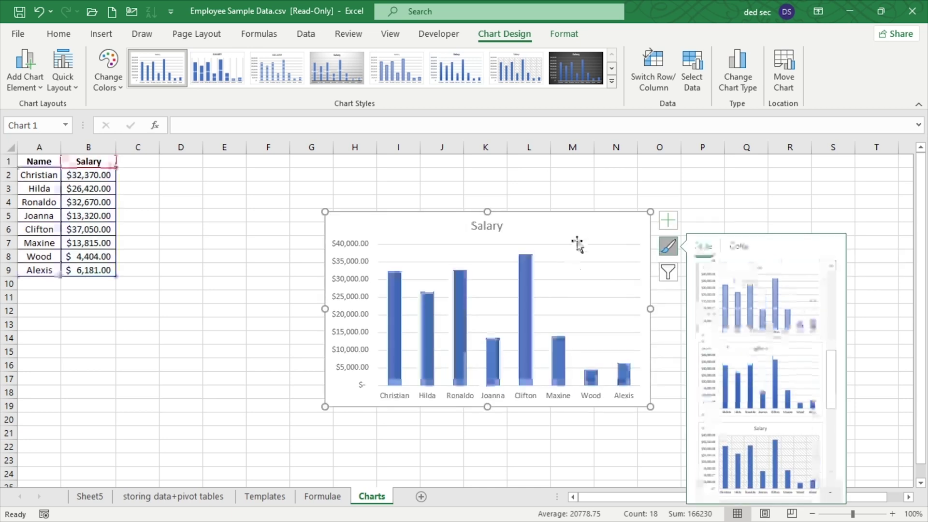
Add axis titles and data labels at the Inside End of each bar.
click(666, 222)
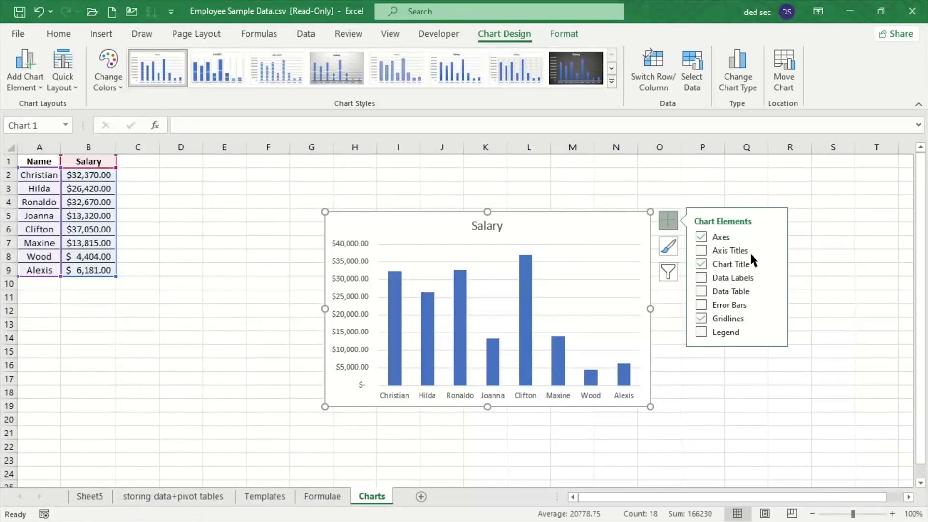
click(702, 251)
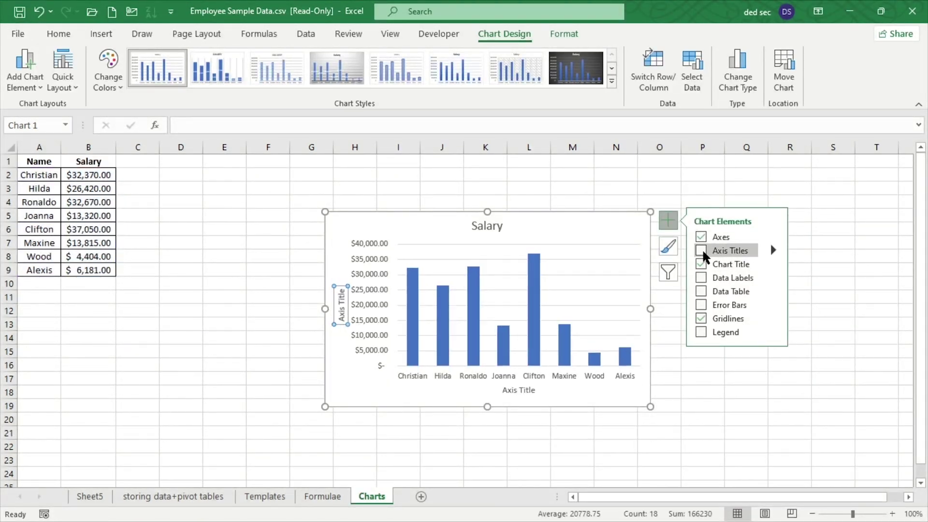
click(700, 278)
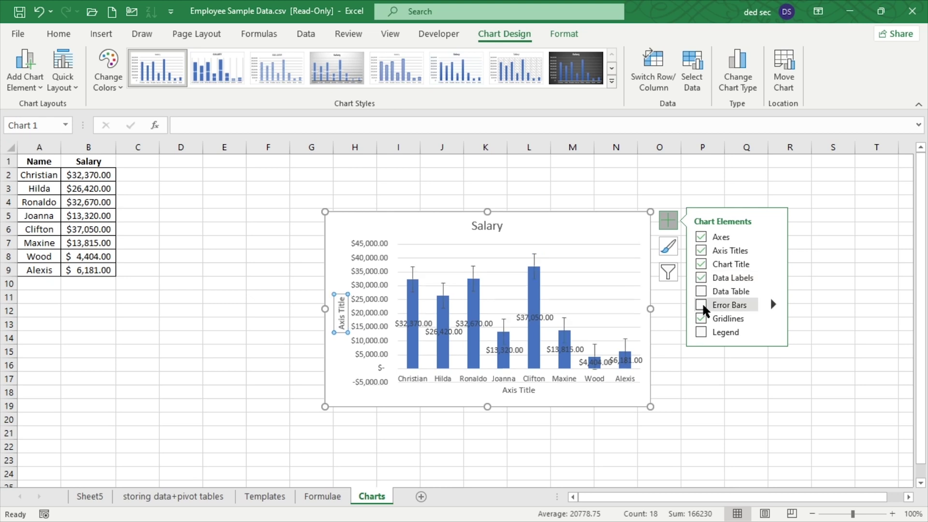
click(772, 278)
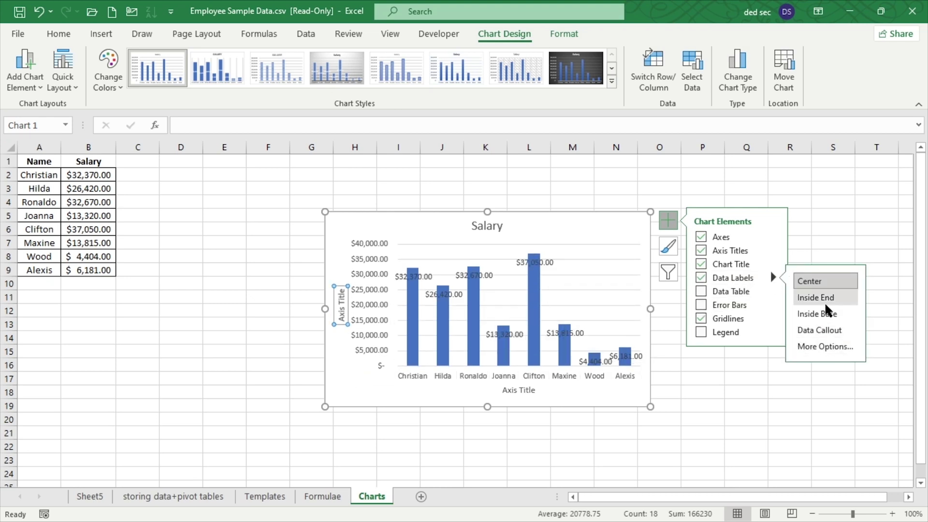
click(821, 298)
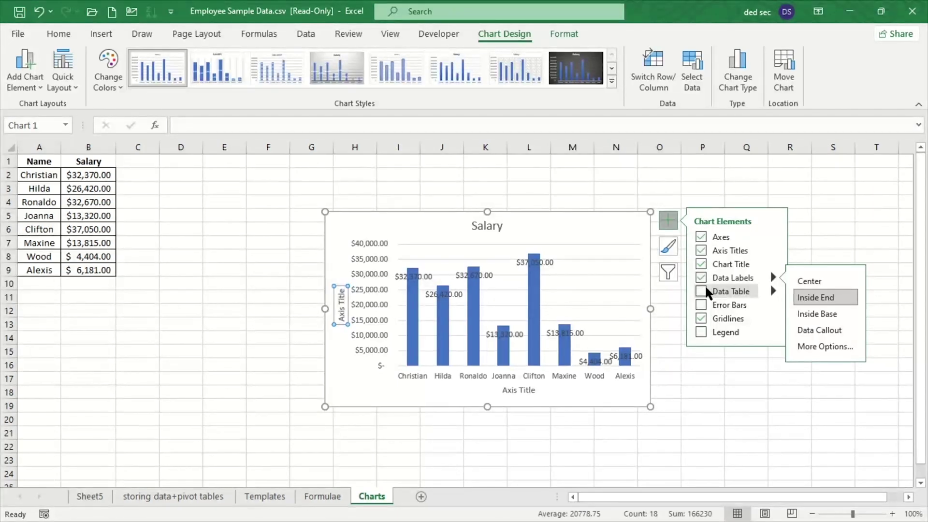
Leave the data table and error bars off, and add a Salary legend.
click(705, 290)
click(704, 290)
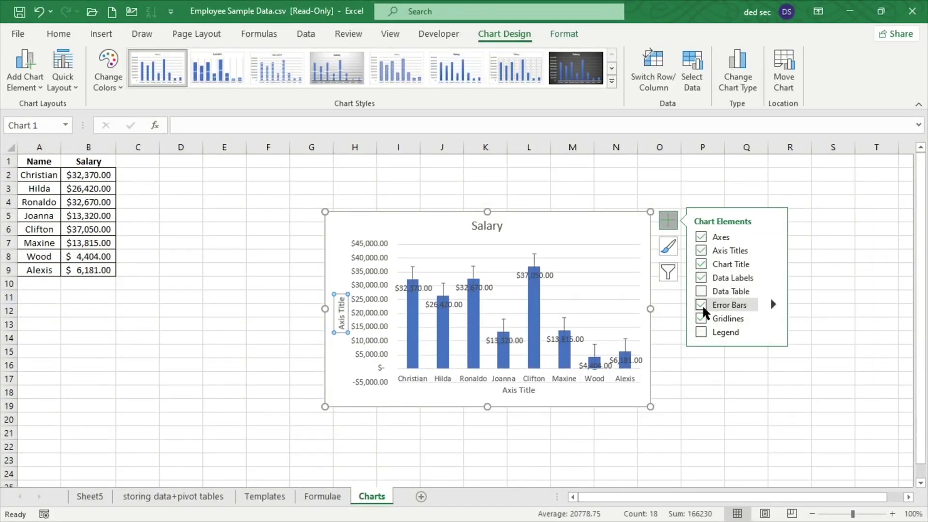
click(702, 304)
click(699, 333)
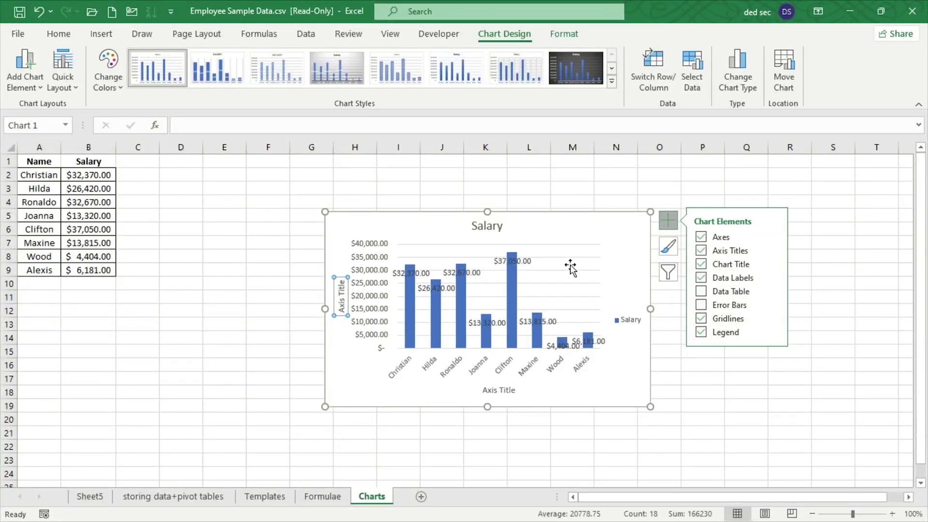
click(621, 318)
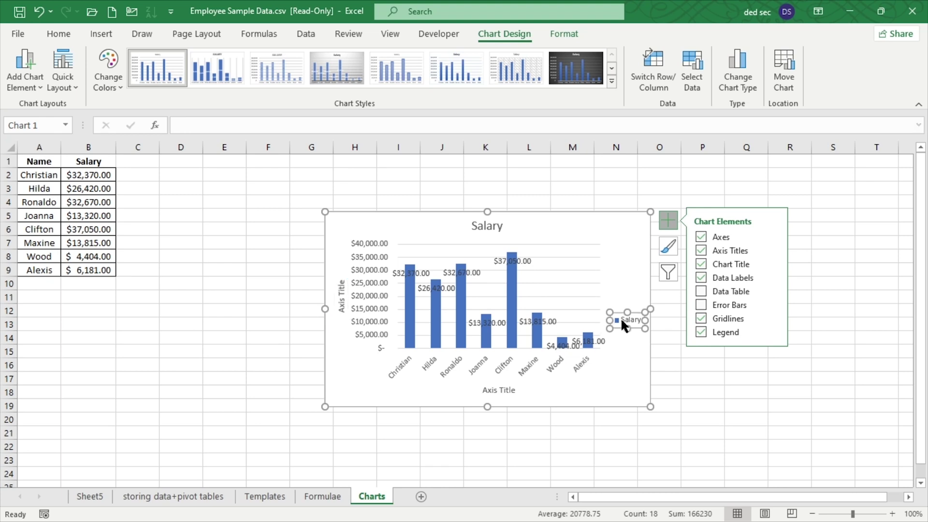
Fill the Salary series bars with orange from the legend's right-click toolbar.
right_click(620, 317)
click(645, 280)
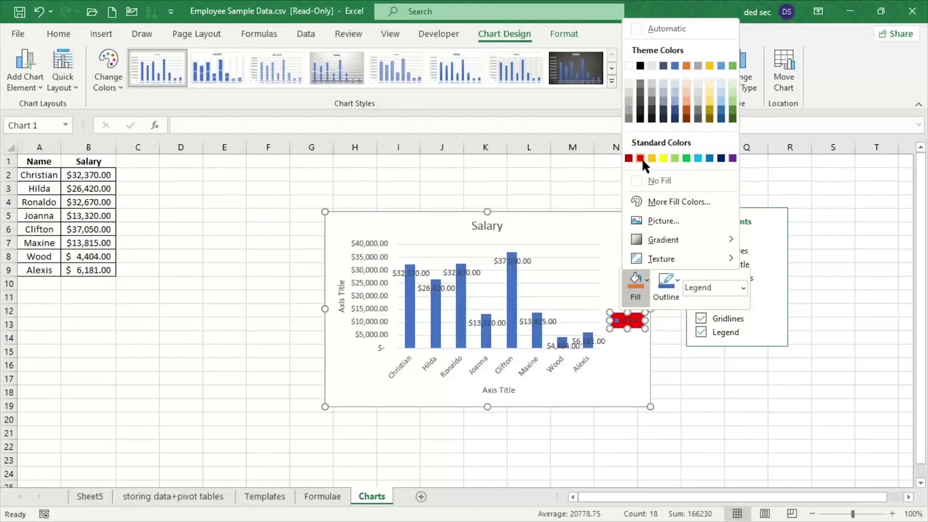
click(617, 323)
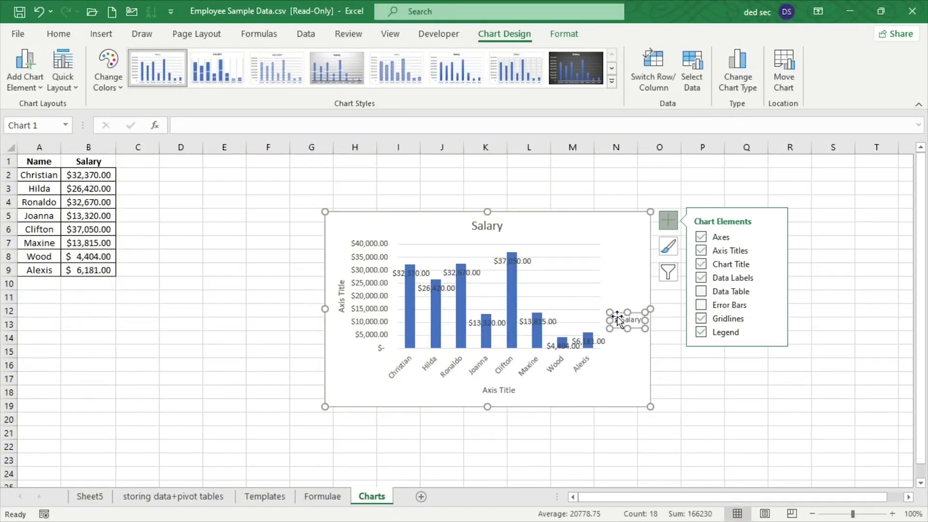
double_click(617, 322)
right_click(618, 324)
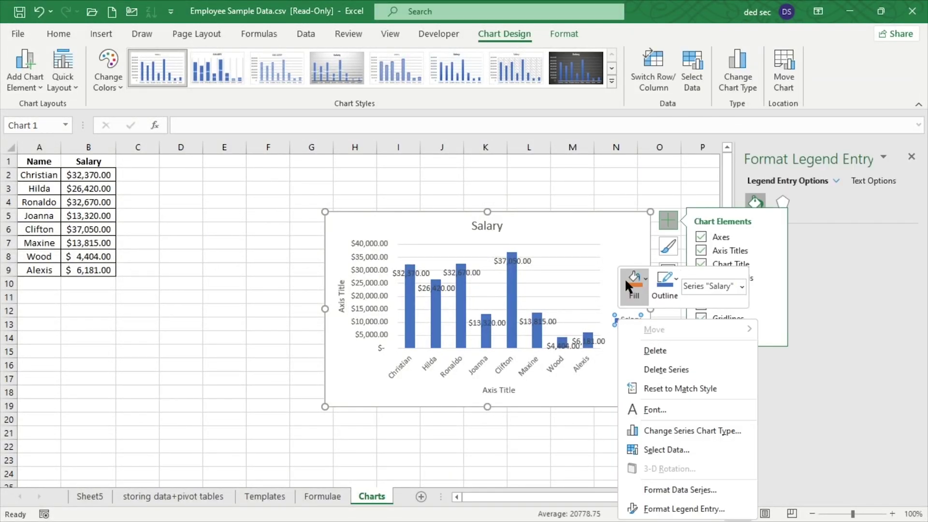
click(644, 279)
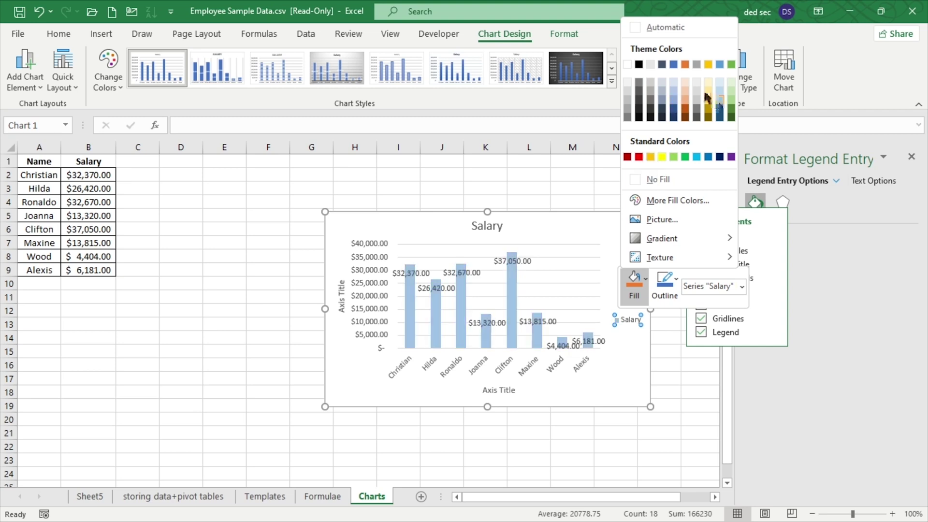
click(686, 111)
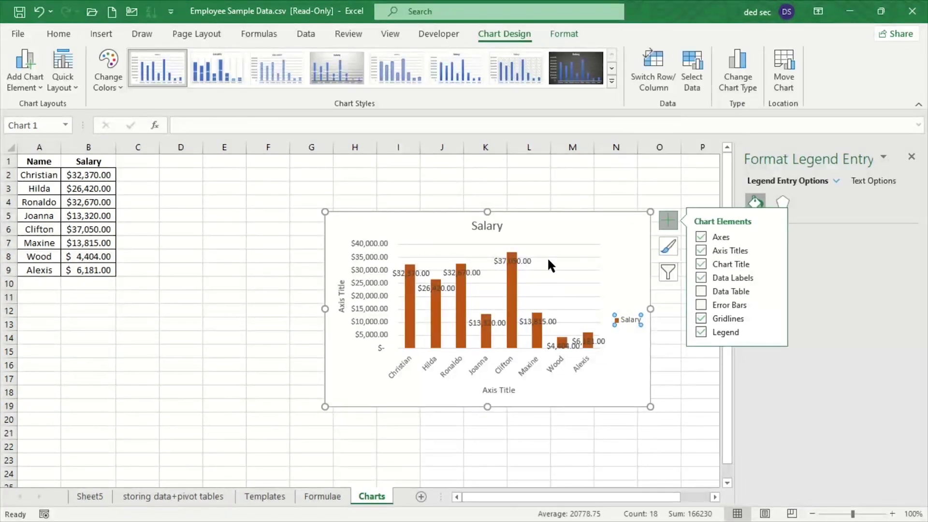
click(594, 256)
Apply the dark chart style to the Salary chart.
click(436, 234)
click(595, 81)
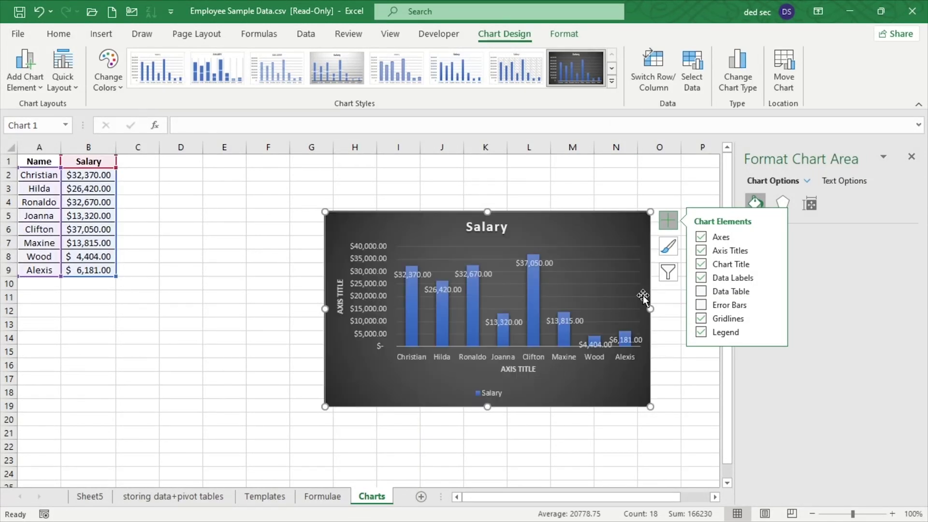
click(597, 251)
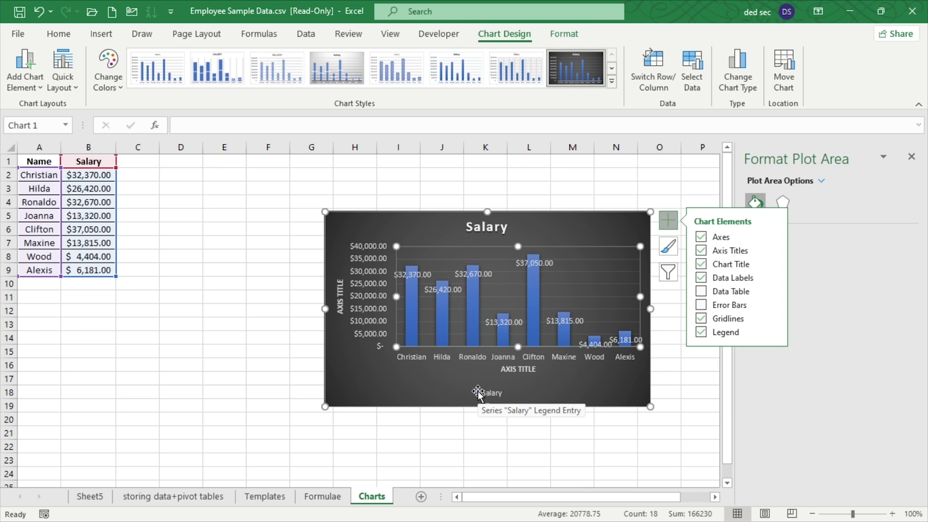
Move the chart up and left, then go to the storing data+pivot tables sheet.
drag(415, 231, 303, 204)
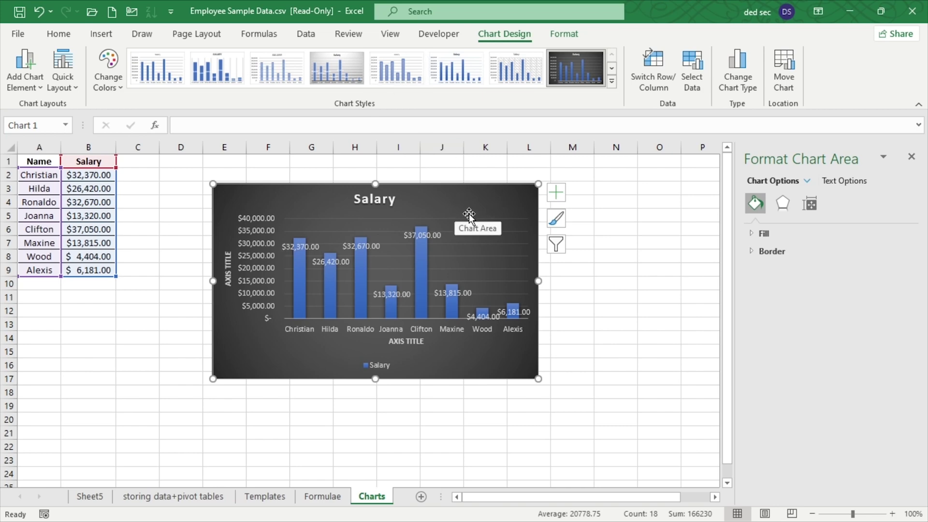
drag(445, 198, 427, 185)
click(167, 496)
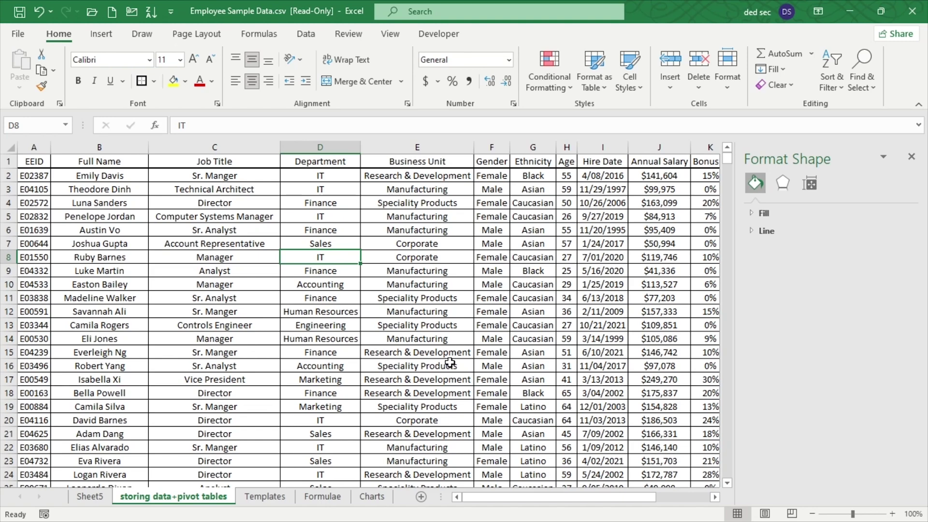
Scroll through the employee records, then view Sheet5's salary and bonus pivot table.
scroll(372, 310, down, 4)
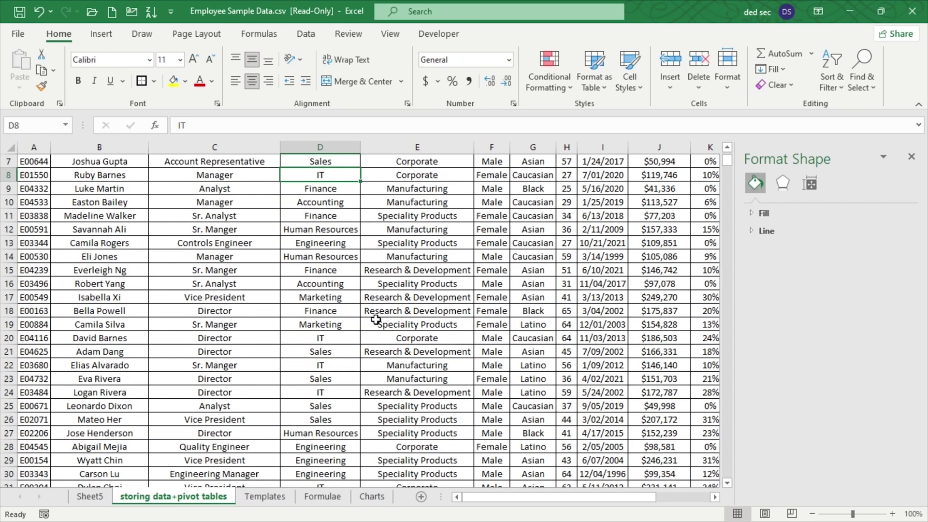
scroll(564, 291, down, 4)
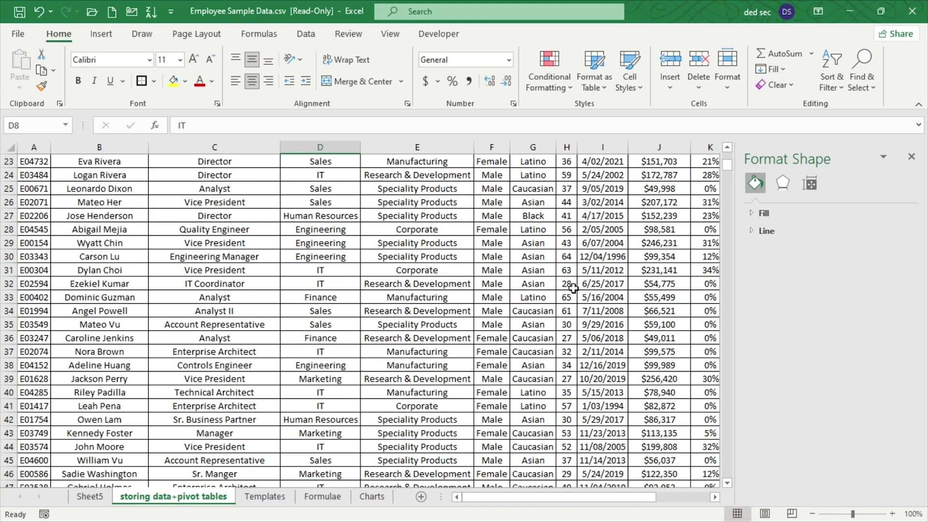
scroll(573, 289, down, 4)
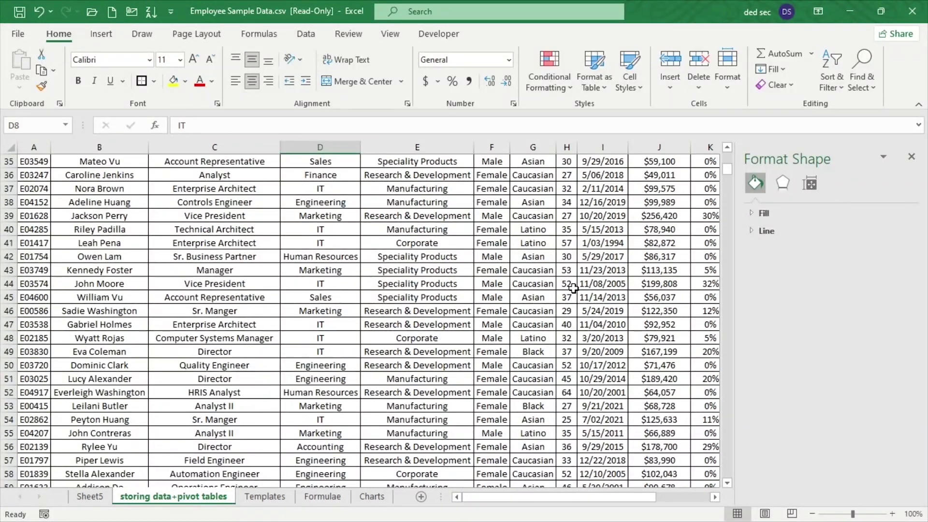
scroll(573, 288, down, 3)
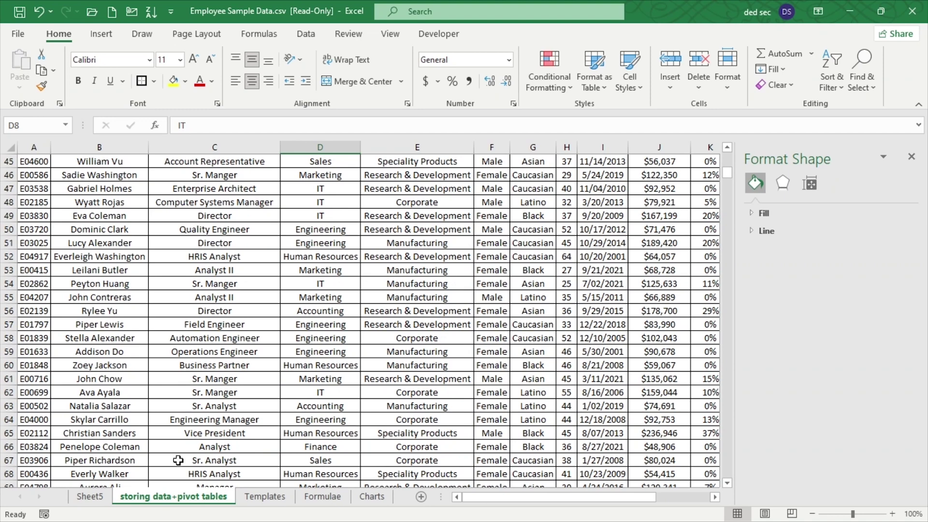
click(107, 497)
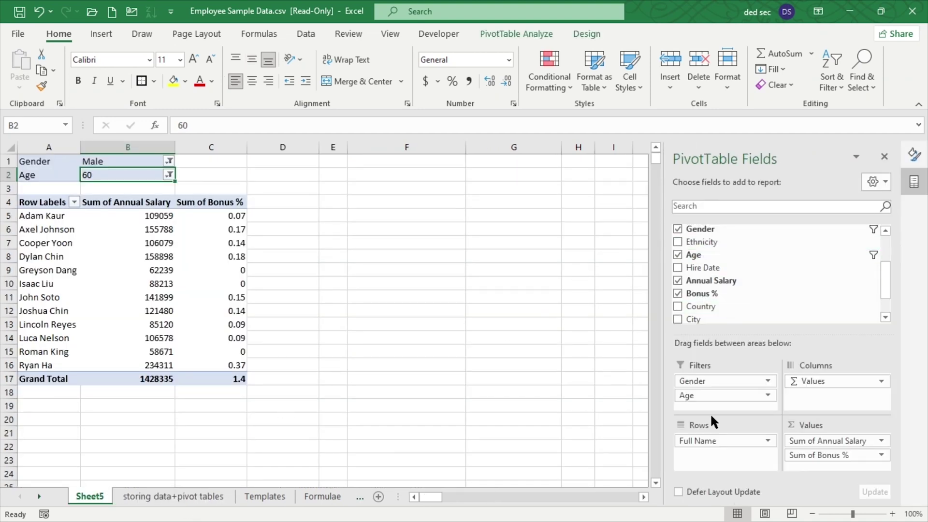